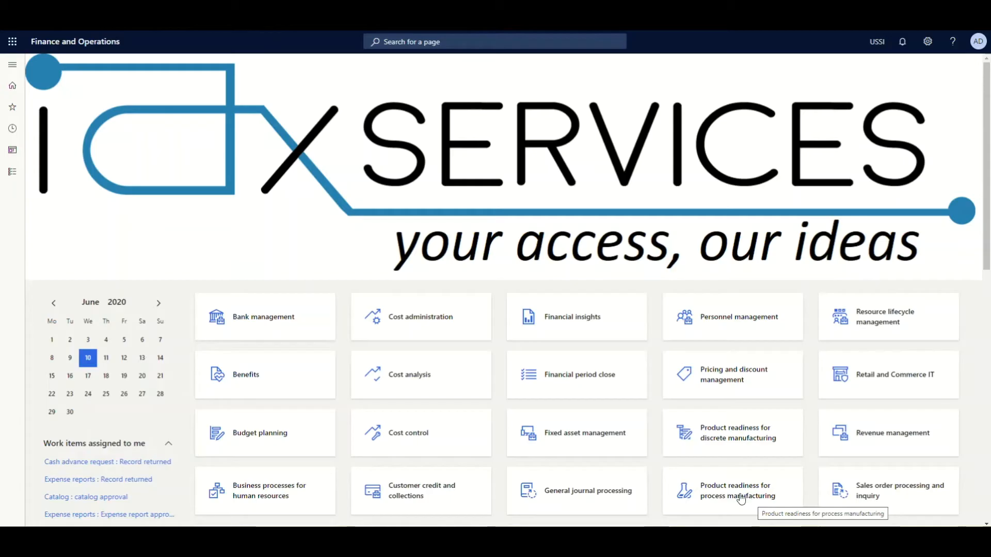
# Open the work breakdown structure of the ERPImplement01 template from the project setup's work breakdown structure templates
pyautogui.click(12, 171)
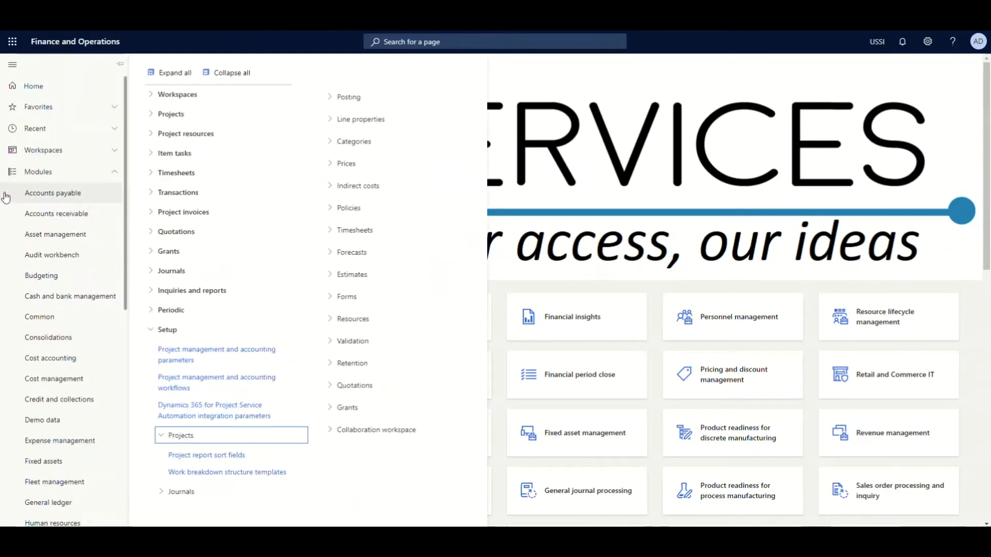
pyautogui.click(188, 472)
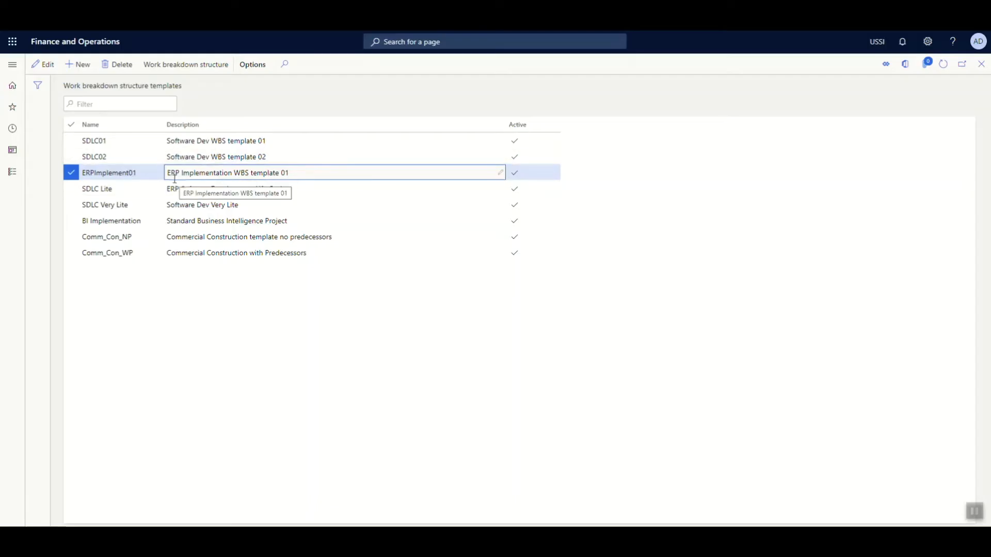
pyautogui.click(216, 70)
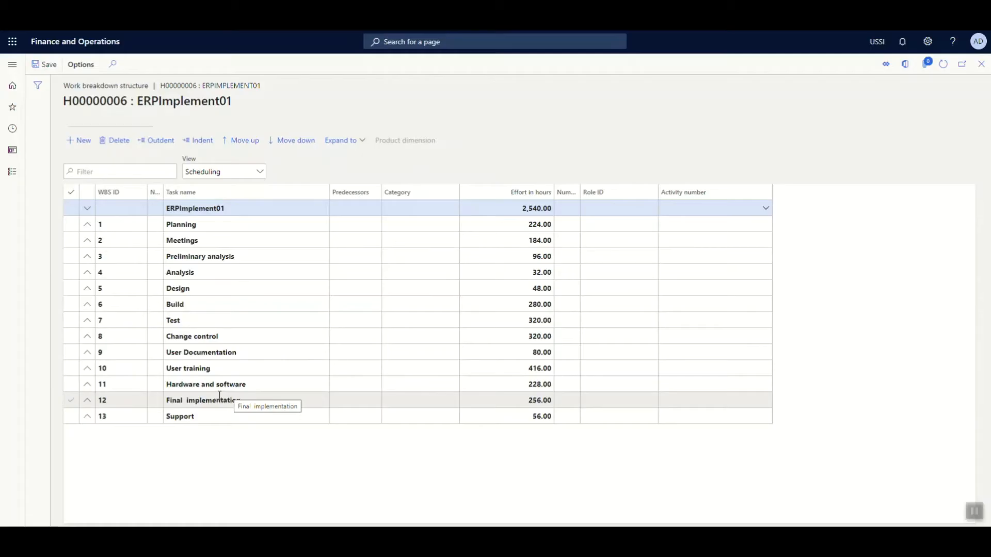
# Look at the template's work breakdown structure in the Cost estimates view, and return to the Scheduling view
pyautogui.click(223, 172)
pyautogui.click(220, 203)
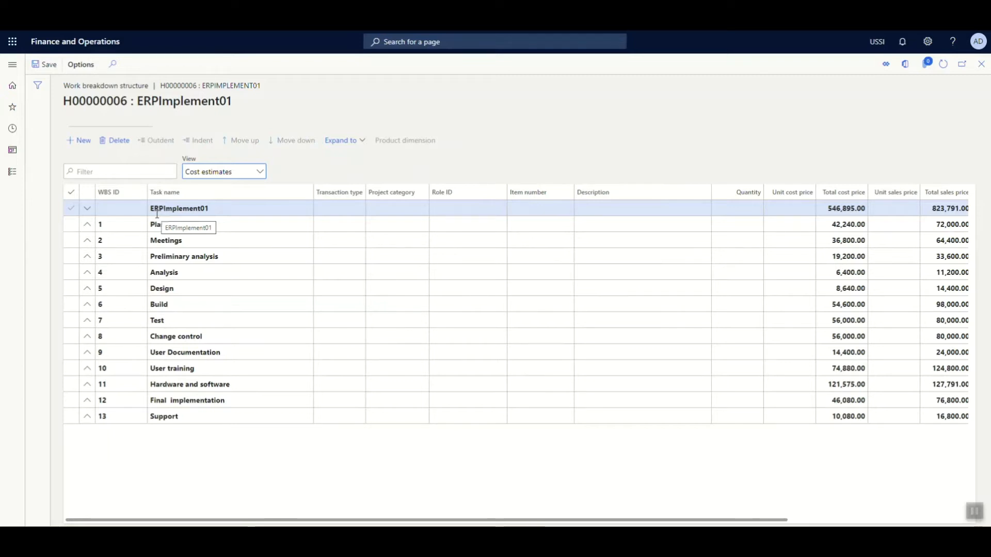
pyautogui.click(204, 173)
pyautogui.click(203, 186)
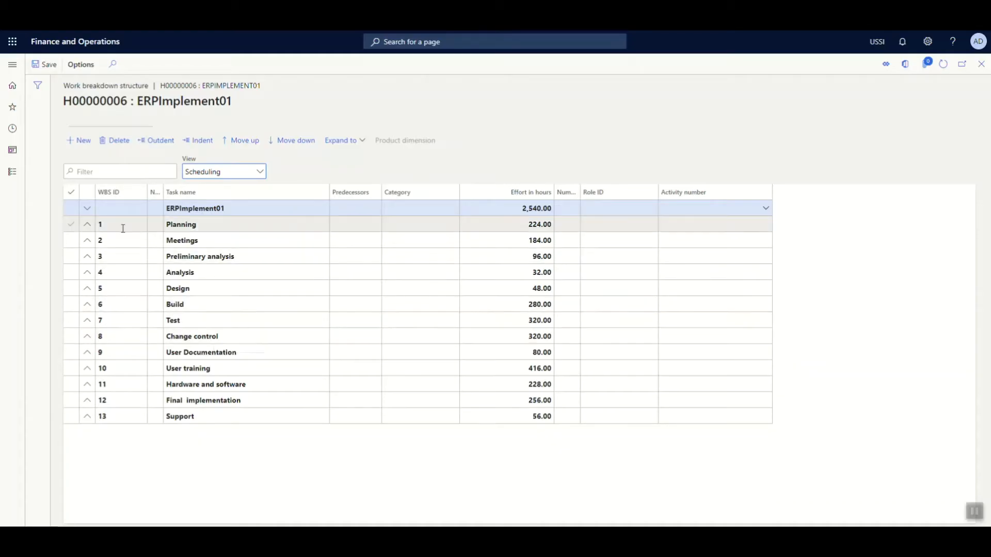
# Expand all levels of the work breakdown structure and review the subtasks listed under Meetings
pyautogui.click(89, 226)
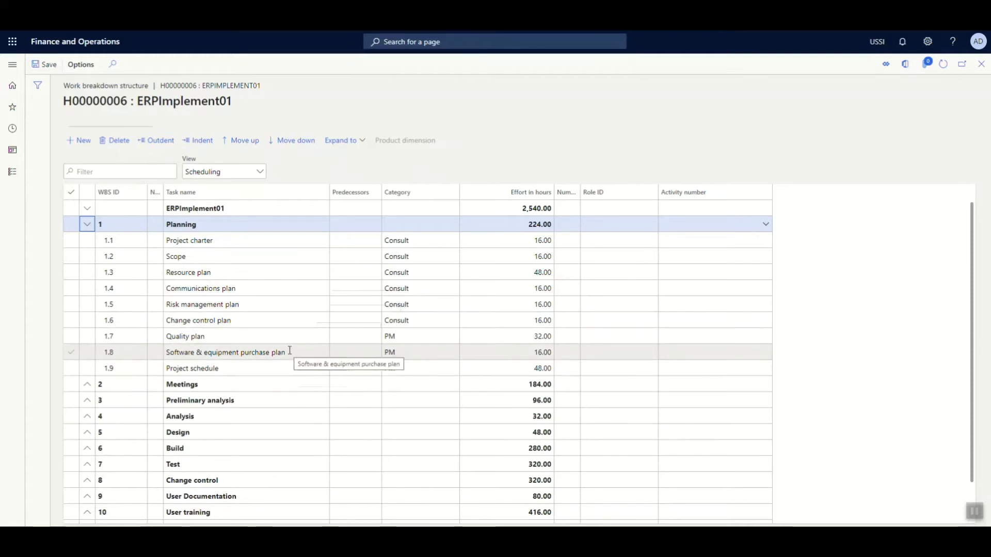
pyautogui.click(341, 141)
pyautogui.click(339, 178)
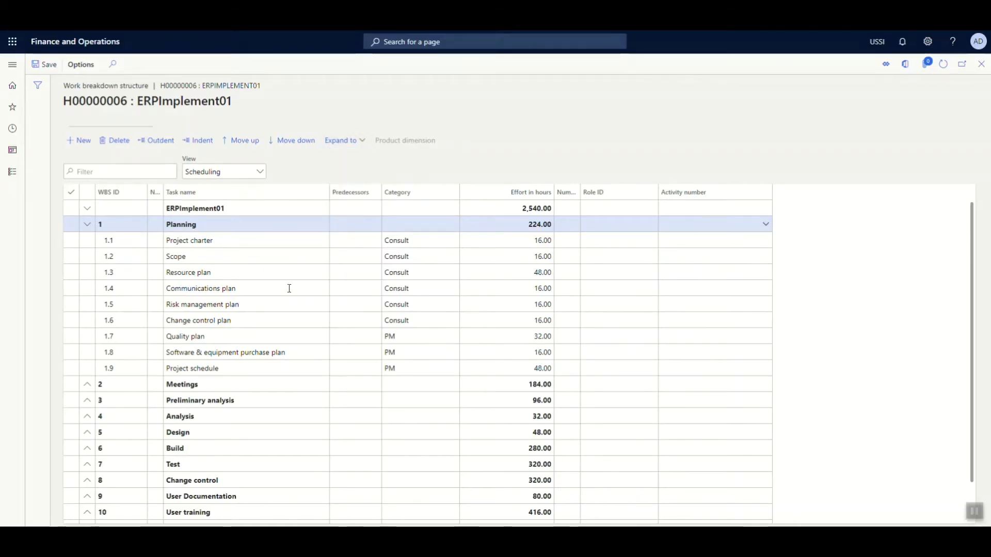
pyautogui.scroll(-2, 286, 294)
pyautogui.scroll(-2, 285, 296)
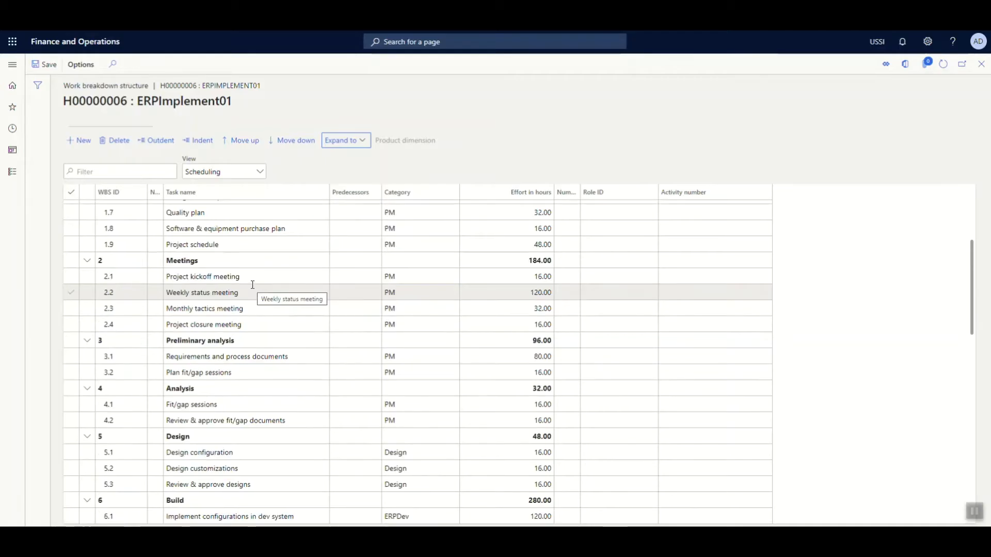
pyautogui.click(227, 276)
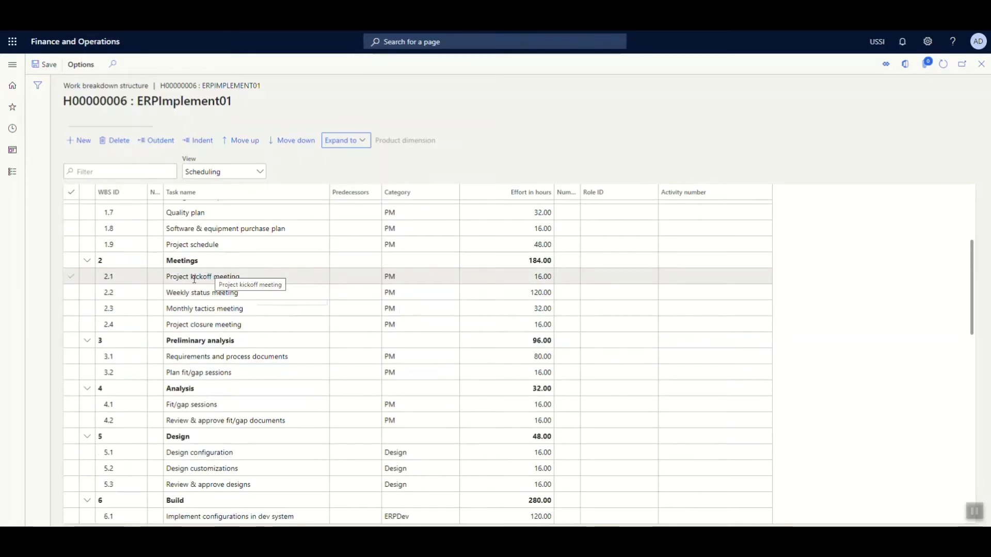
pyautogui.click(248, 289)
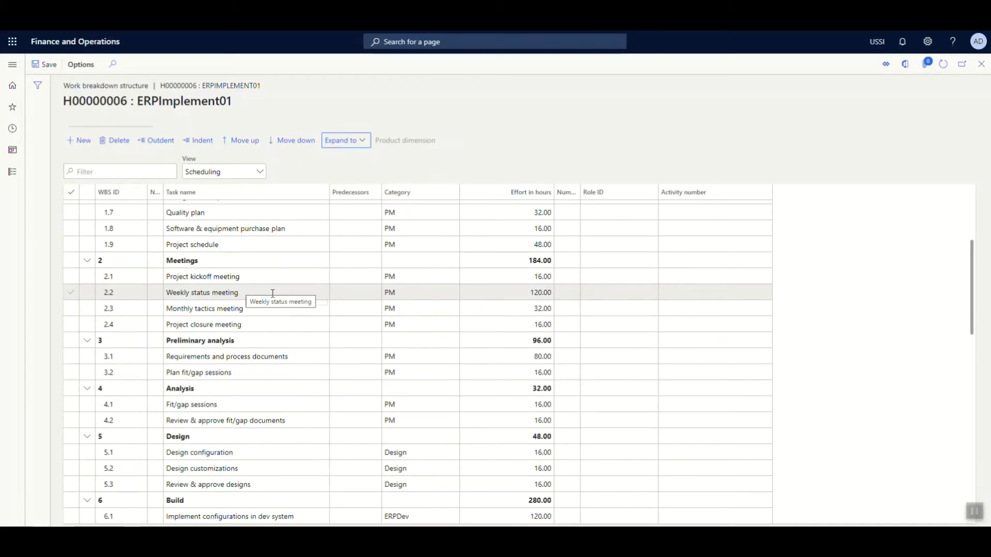
pyautogui.click(259, 306)
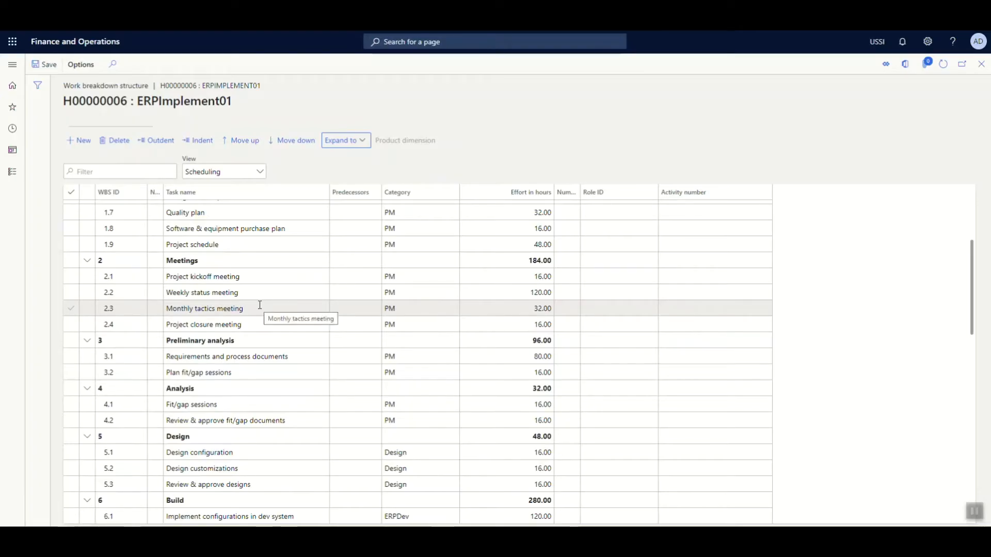
pyautogui.press('Down')
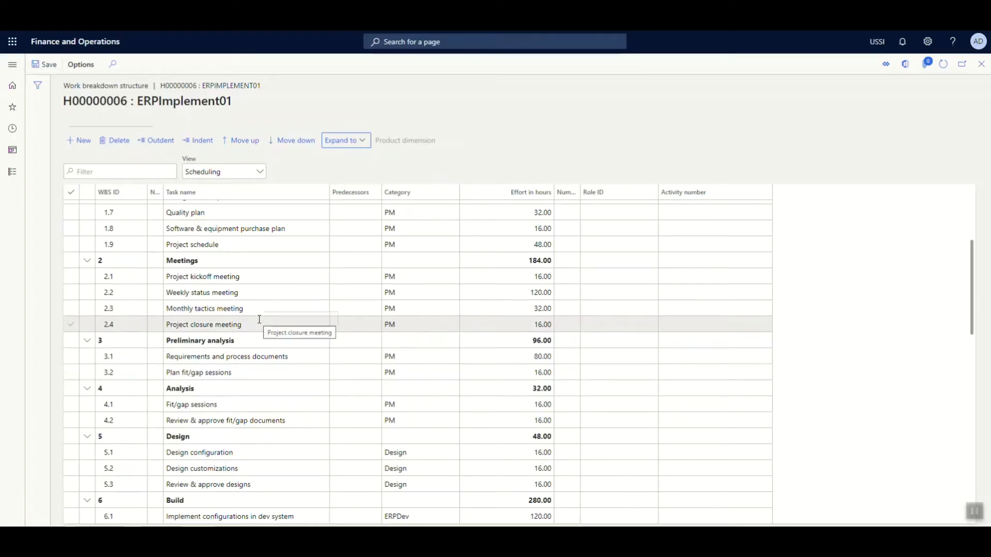
# Show the work breakdown structure in the Cost estimates view with all levels expanded
pyautogui.click(259, 171)
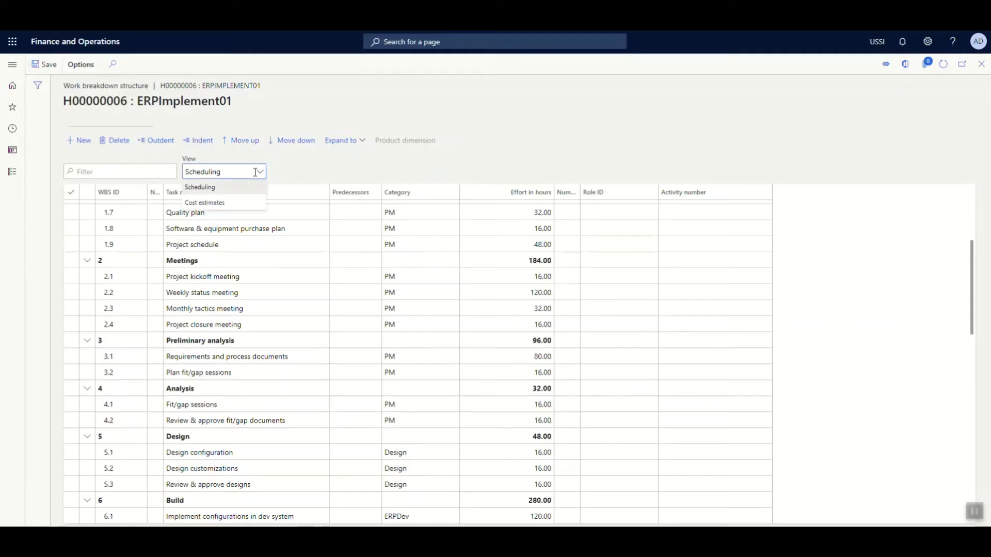
pyautogui.click(241, 205)
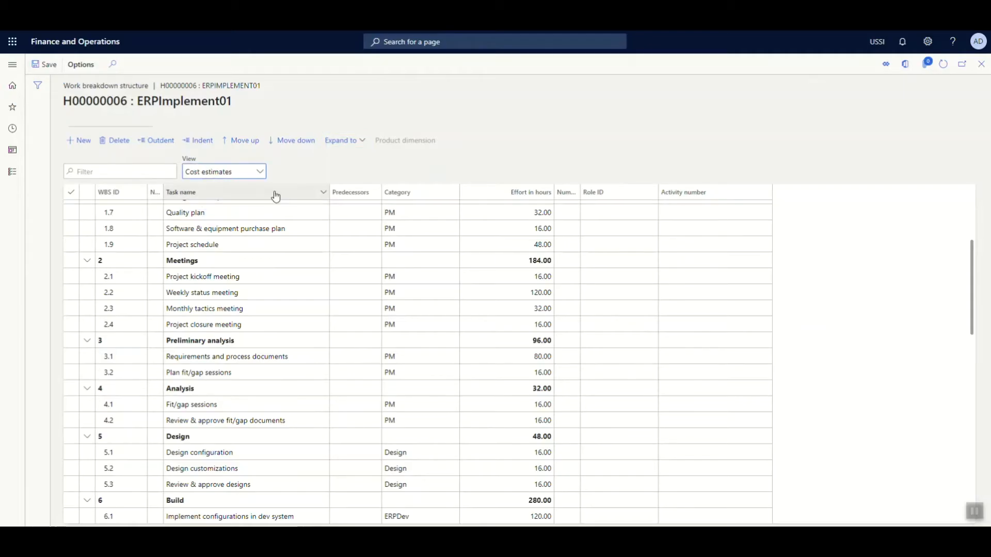
pyautogui.click(338, 144)
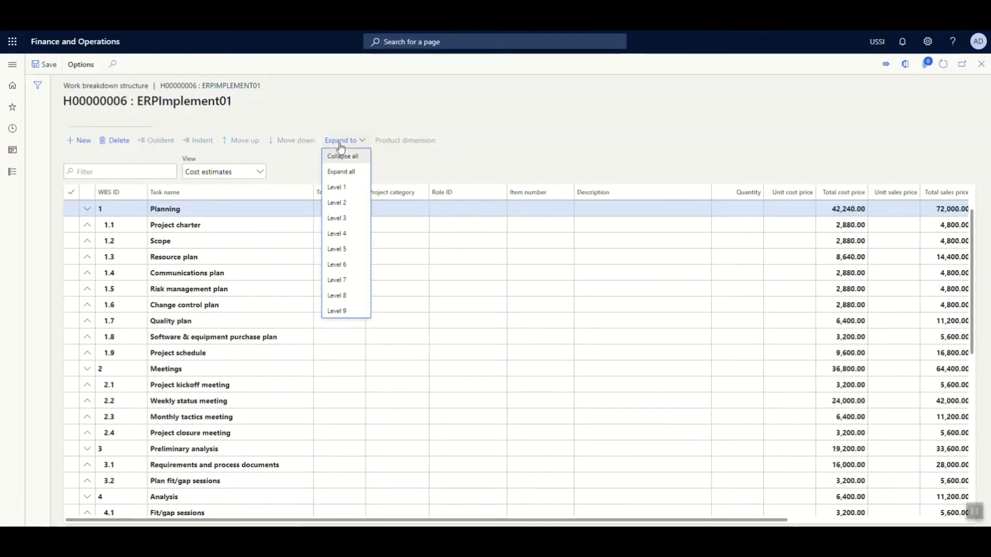
pyautogui.click(333, 174)
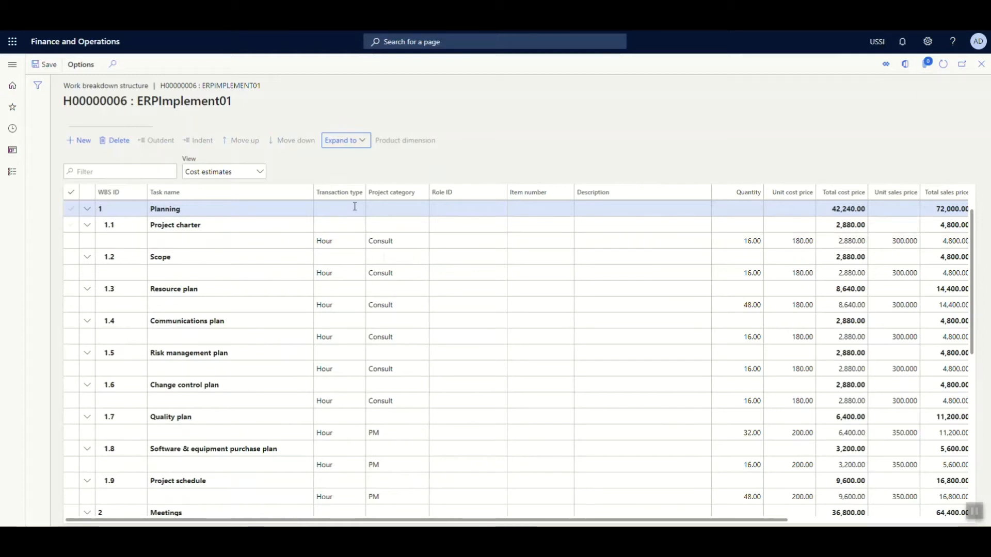
# Inspect the available transaction types and project categories for the estimate line under Project charter
pyautogui.click(345, 242)
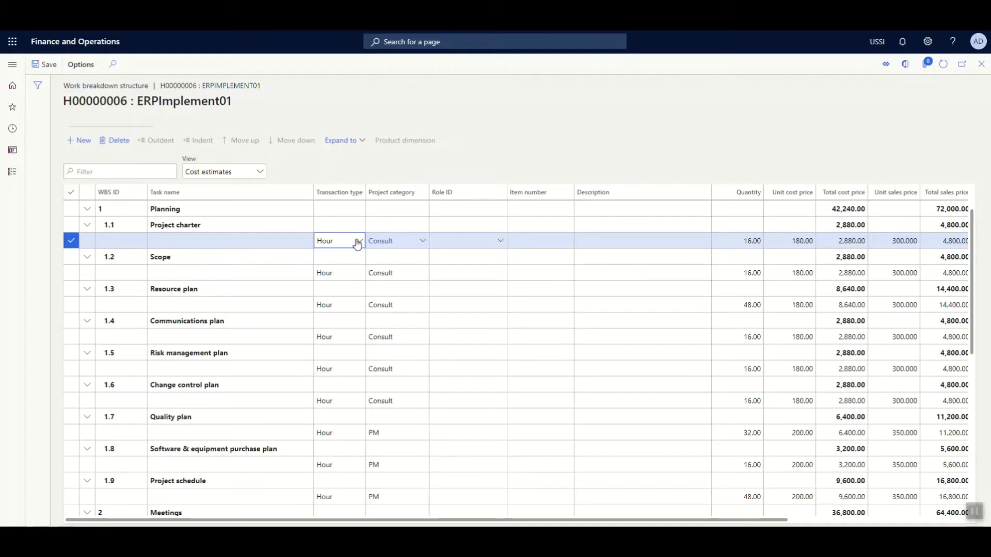
pyautogui.click(358, 242)
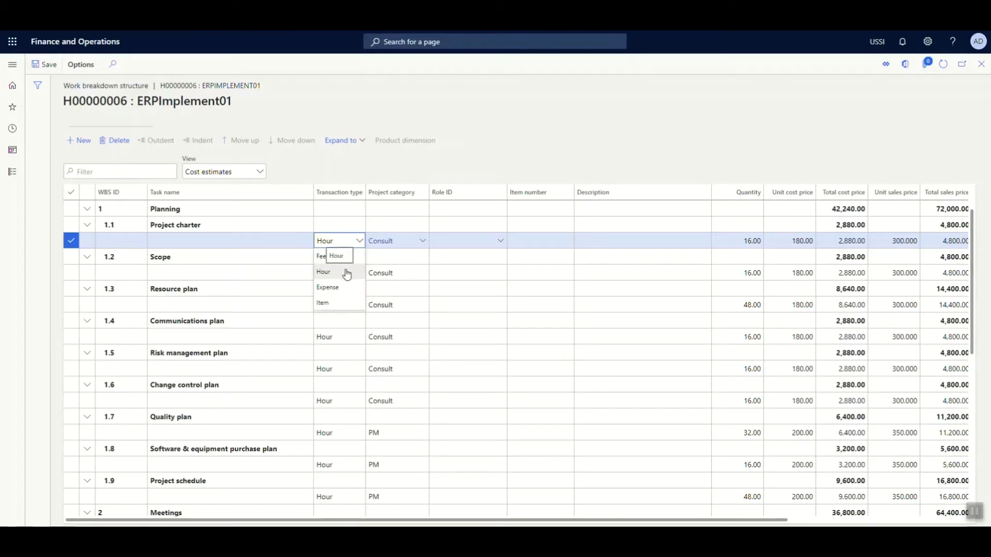
pyautogui.click(421, 246)
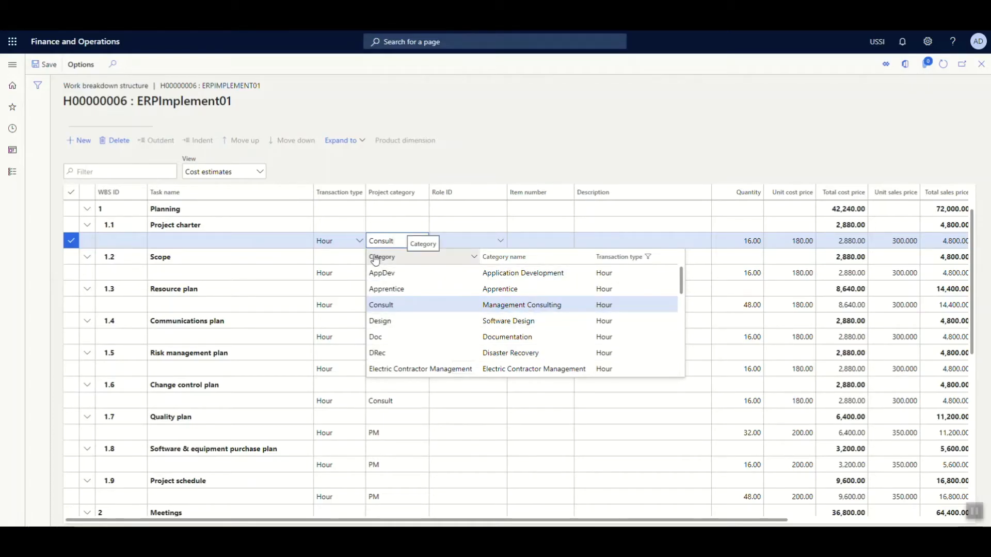
pyautogui.click(491, 148)
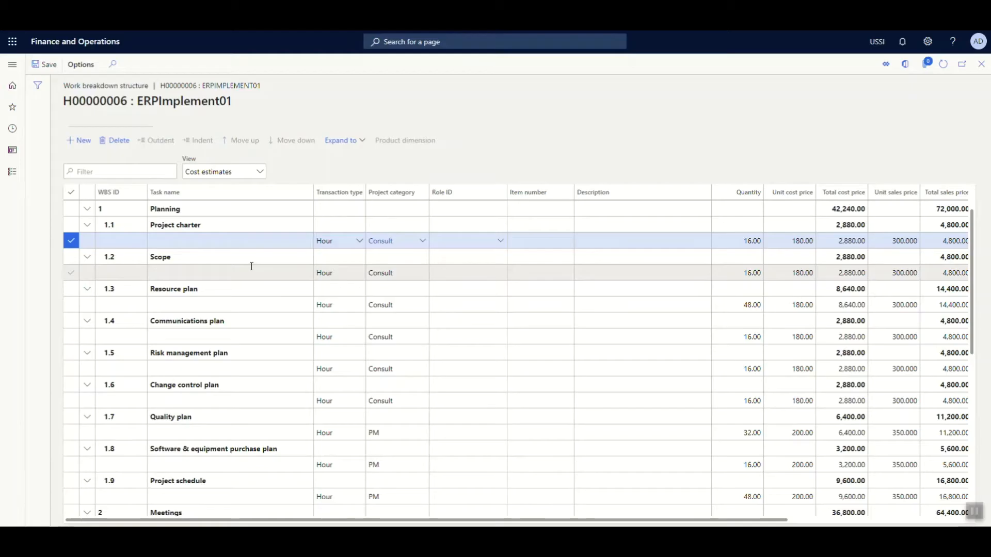
# Examine the first item line under Procure hardware & software, including its transaction type and item number choices
pyautogui.scroll(-6, 251, 266)
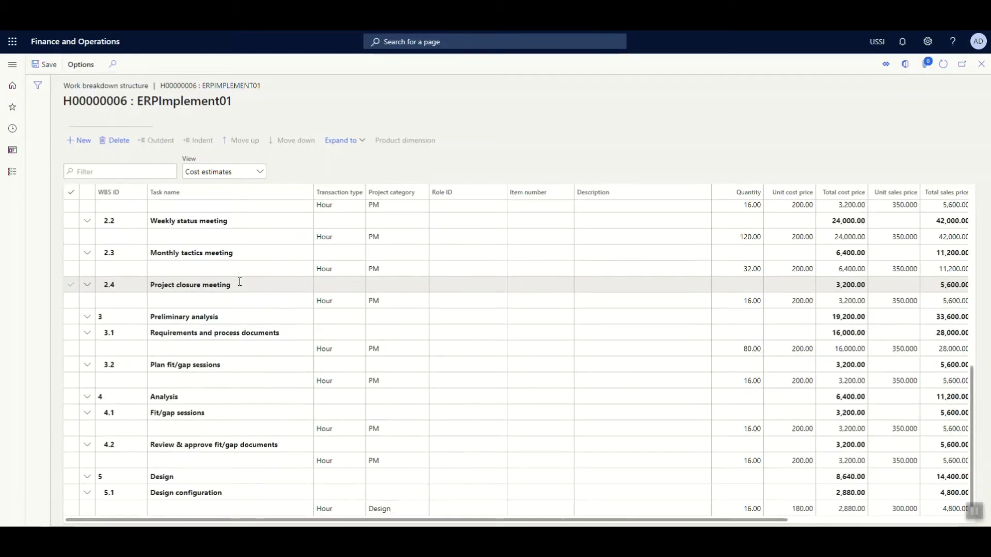
pyautogui.scroll(-15, 458, 278)
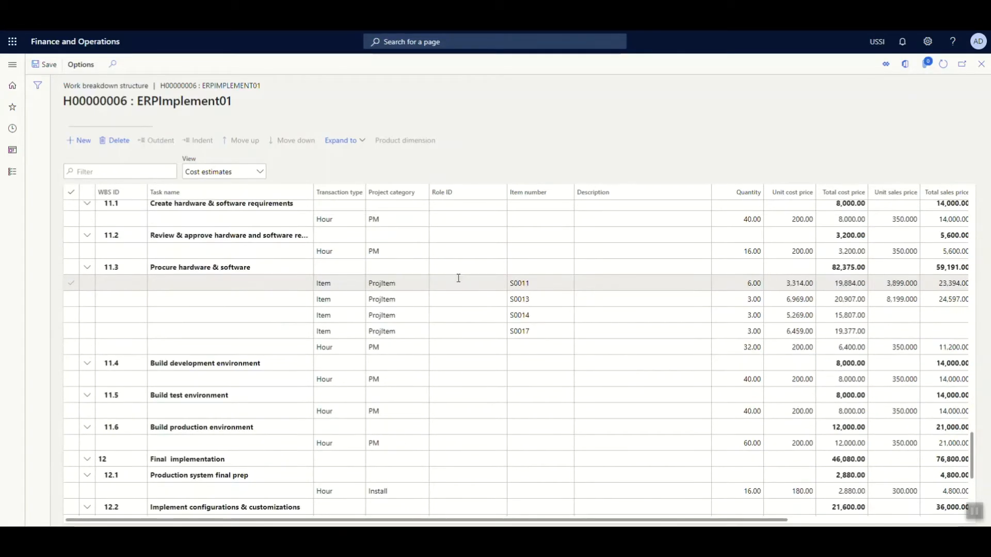
pyautogui.click(369, 282)
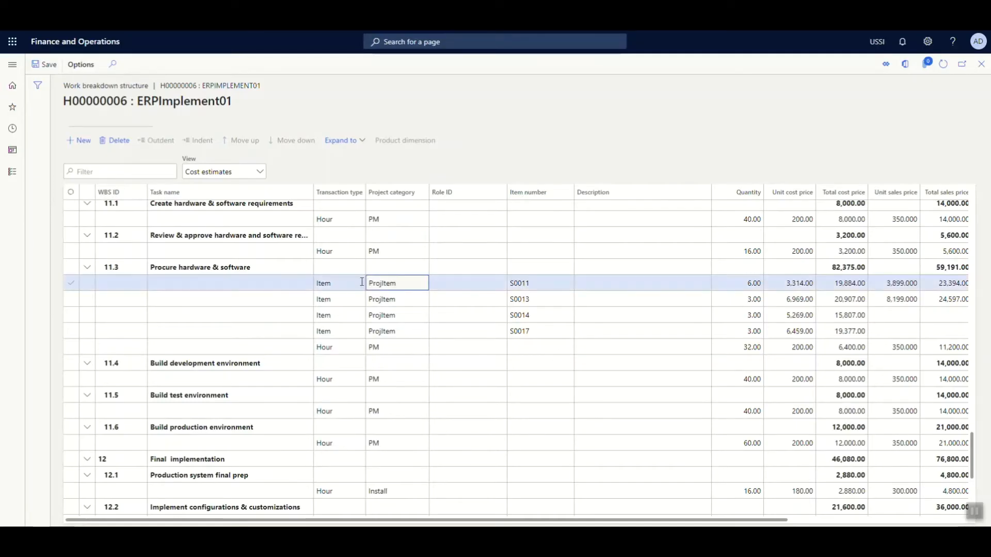
pyautogui.click(359, 284)
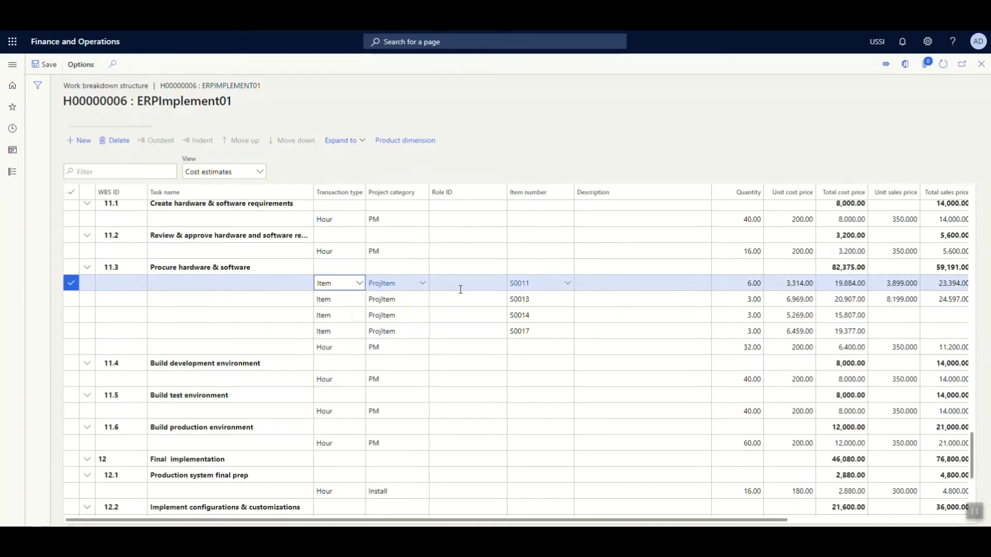
pyautogui.click(542, 283)
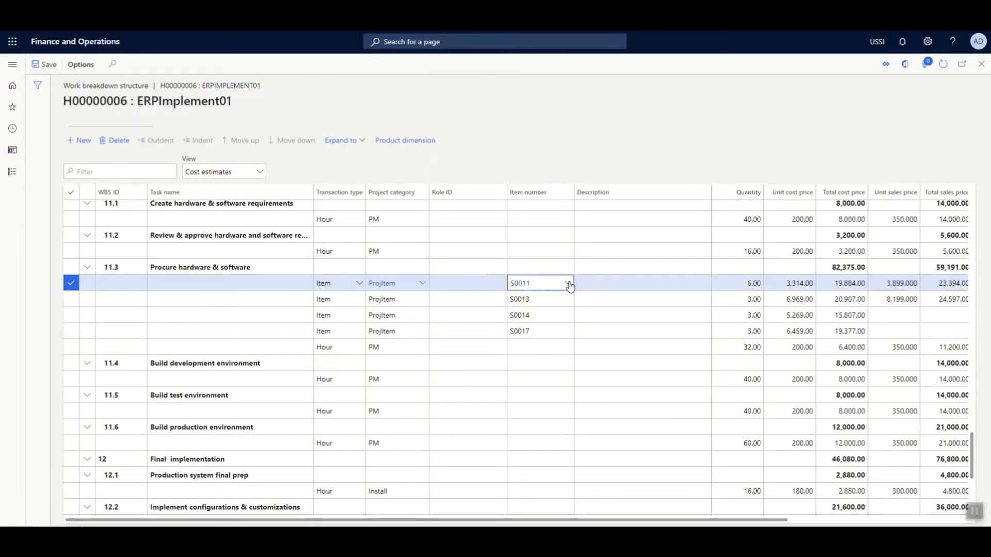
pyautogui.click(568, 284)
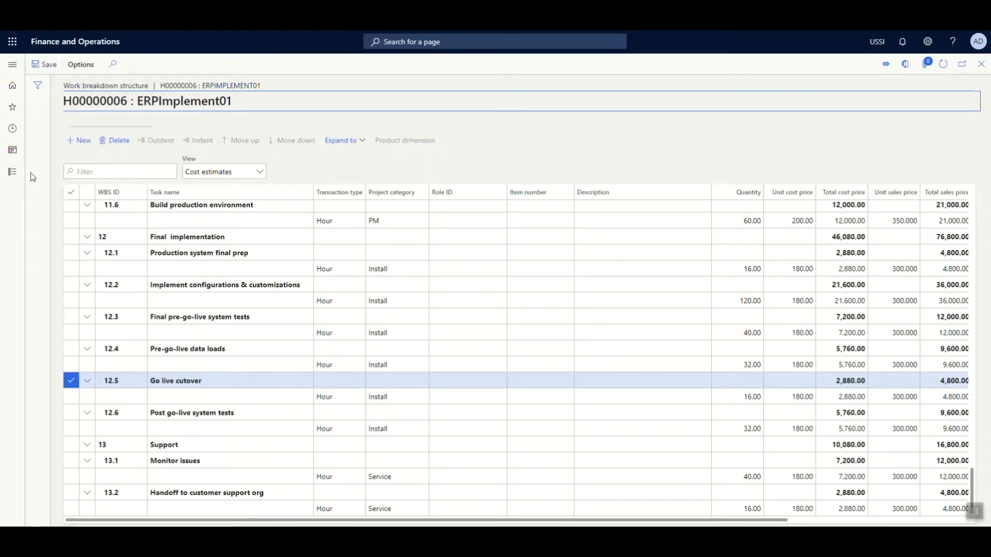
# Open the project quotations list in the Project management and accounting module
pyautogui.click(14, 173)
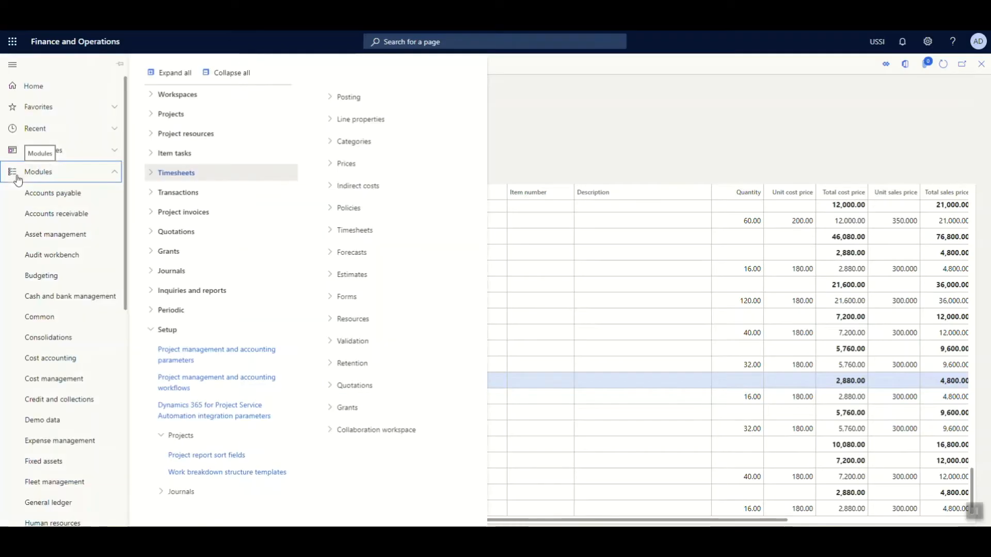
pyautogui.scroll(-4, 77, 423)
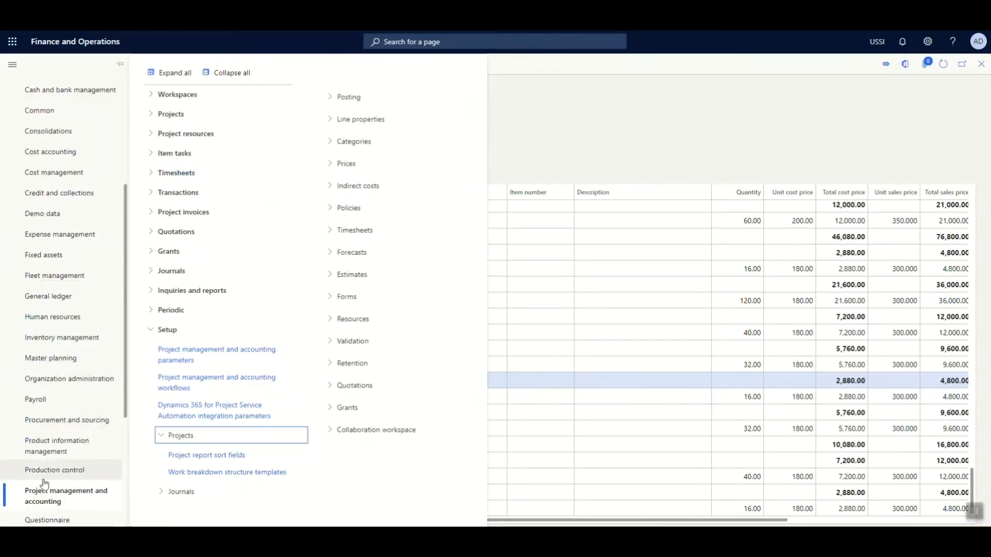
pyautogui.click(176, 232)
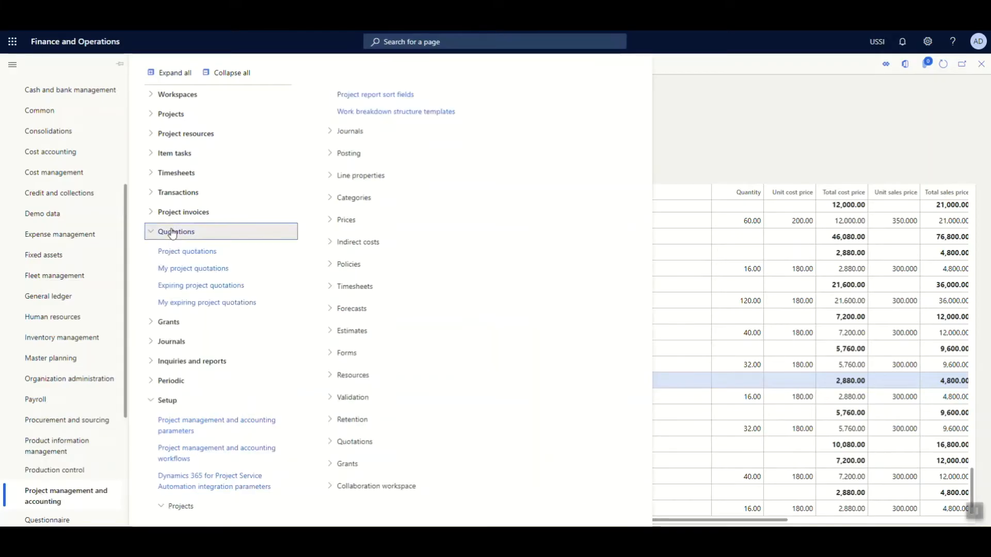
pyautogui.click(174, 252)
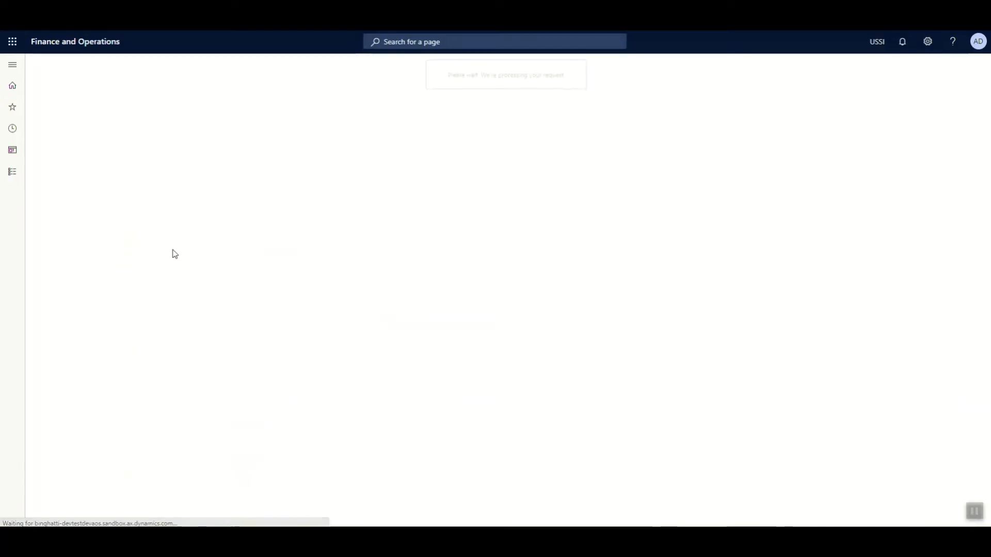
# Start a new project quotation for the customer Active Transport Inc. and fill in the customer reference
pyautogui.click(81, 70)
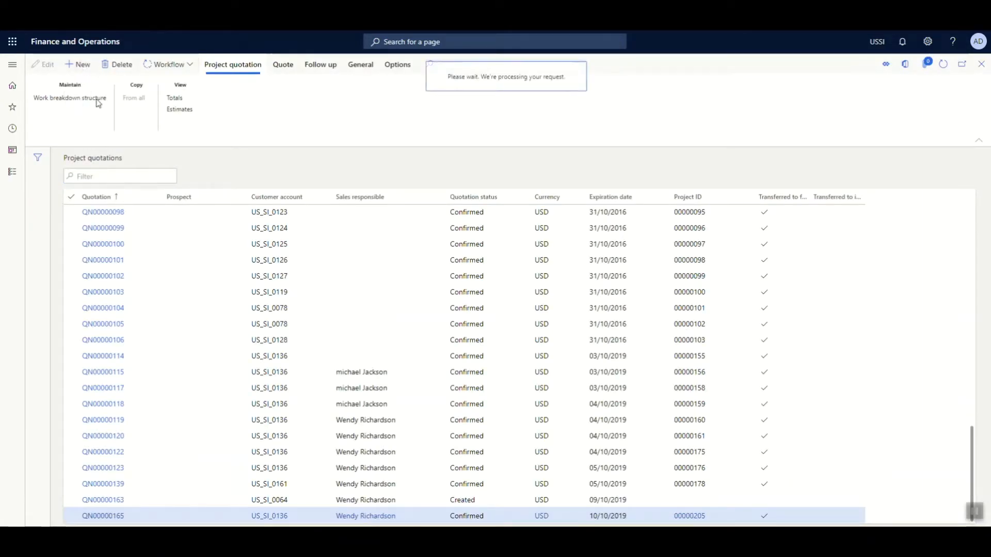
pyautogui.click(755, 187)
pyautogui.click(753, 188)
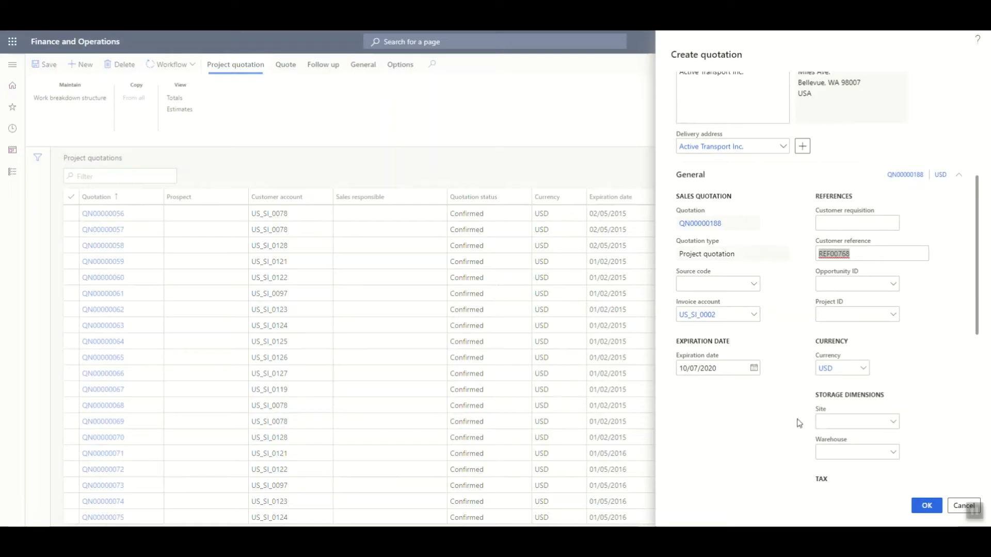
# Check the customer, address and general details, and create the quotation without an opportunity record
pyautogui.scroll(4, 858, 261)
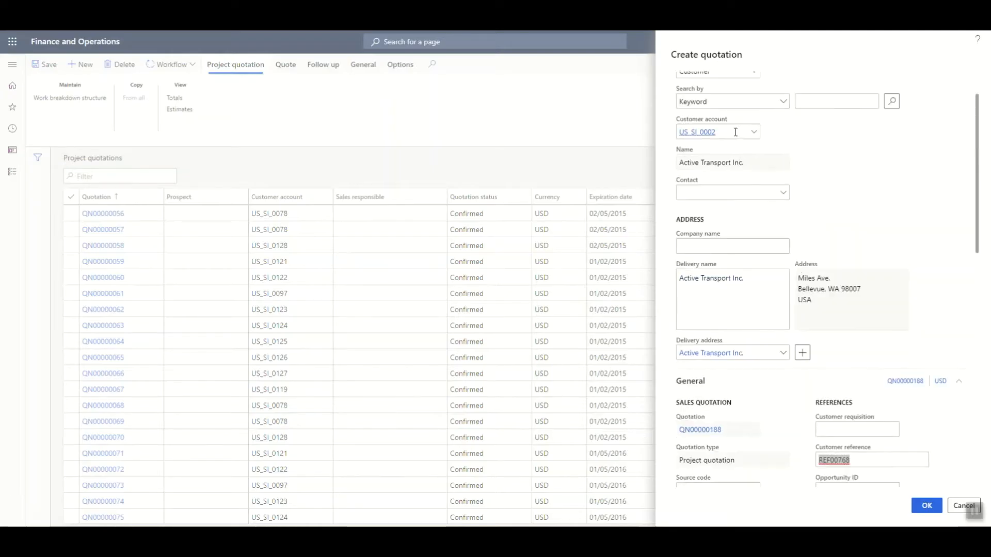
pyautogui.scroll(-2, 737, 286)
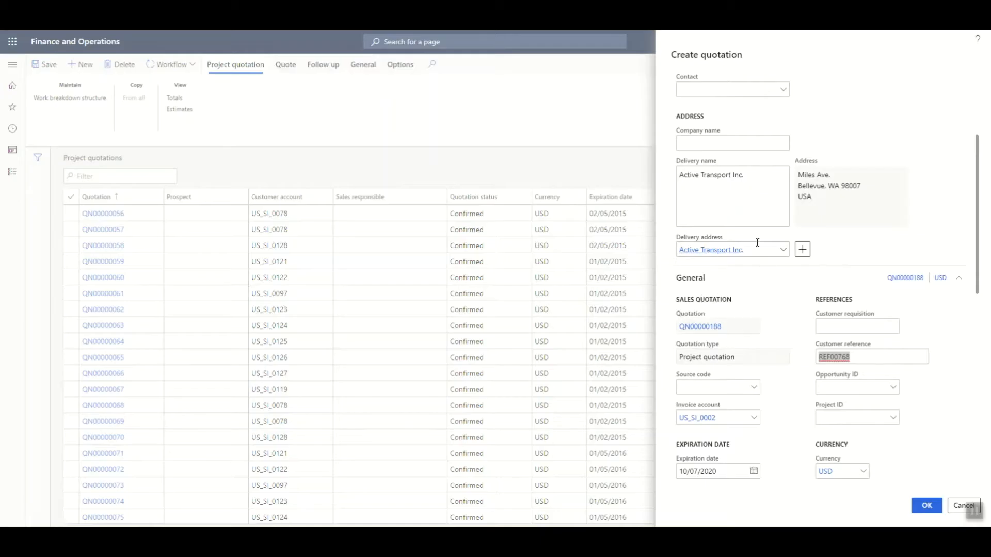
pyautogui.scroll(3, 757, 243)
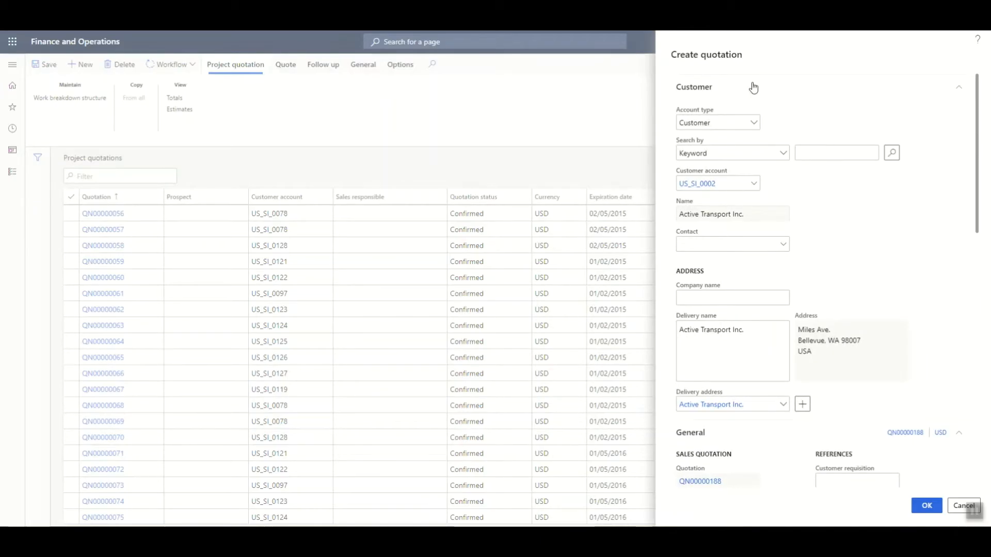
pyautogui.scroll(-3, 812, 166)
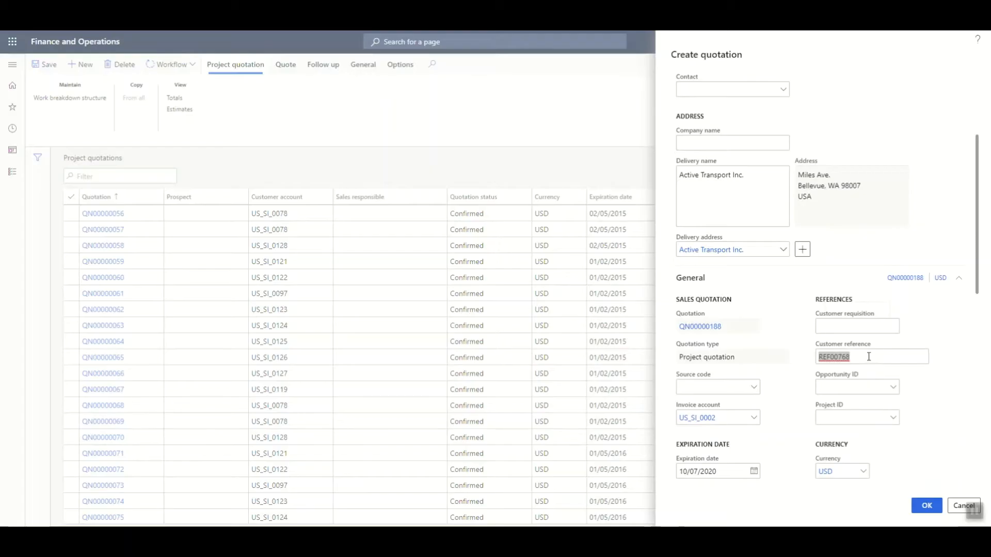
pyautogui.scroll(-1, 893, 356)
pyautogui.scroll(-3, 894, 356)
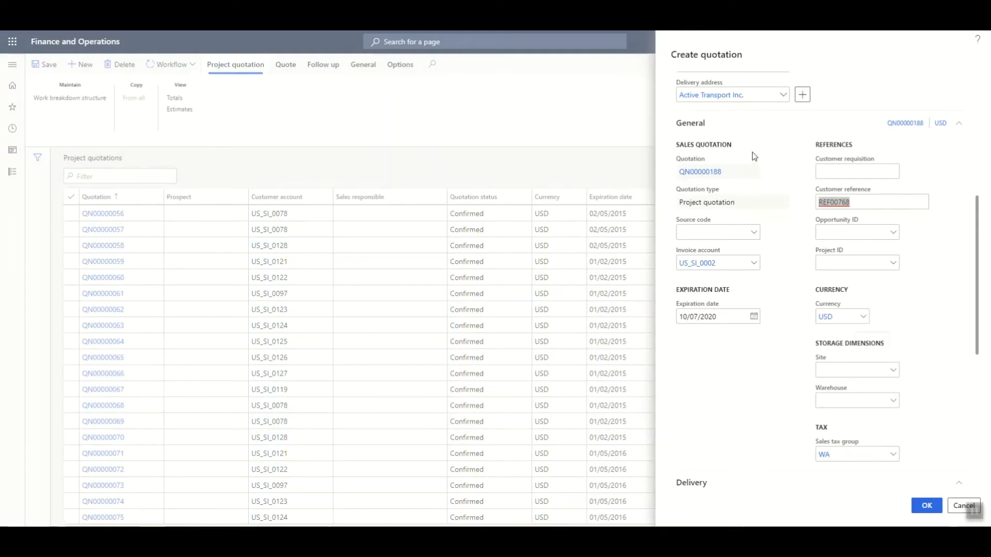
pyautogui.moveTo(844, 320)
pyautogui.click(915, 510)
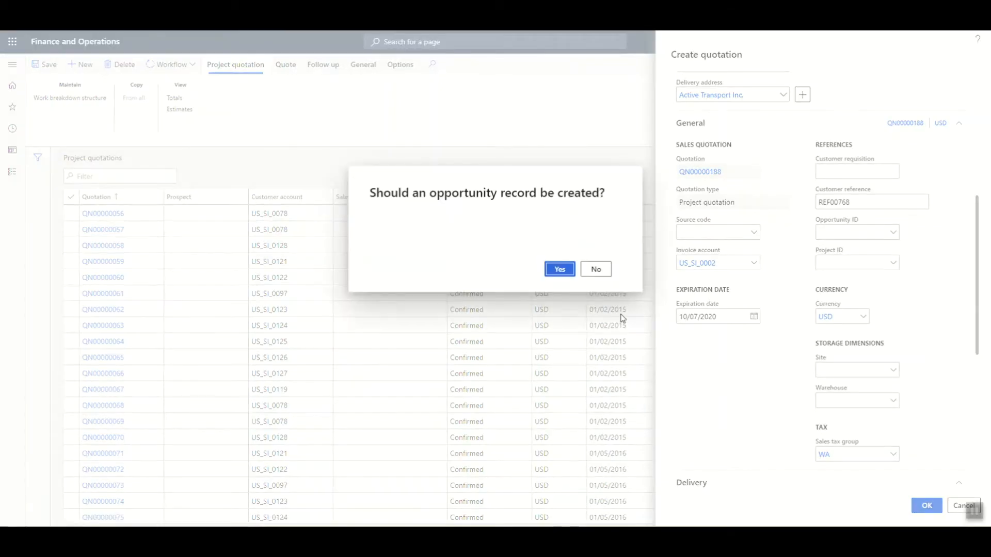
pyautogui.click(596, 269)
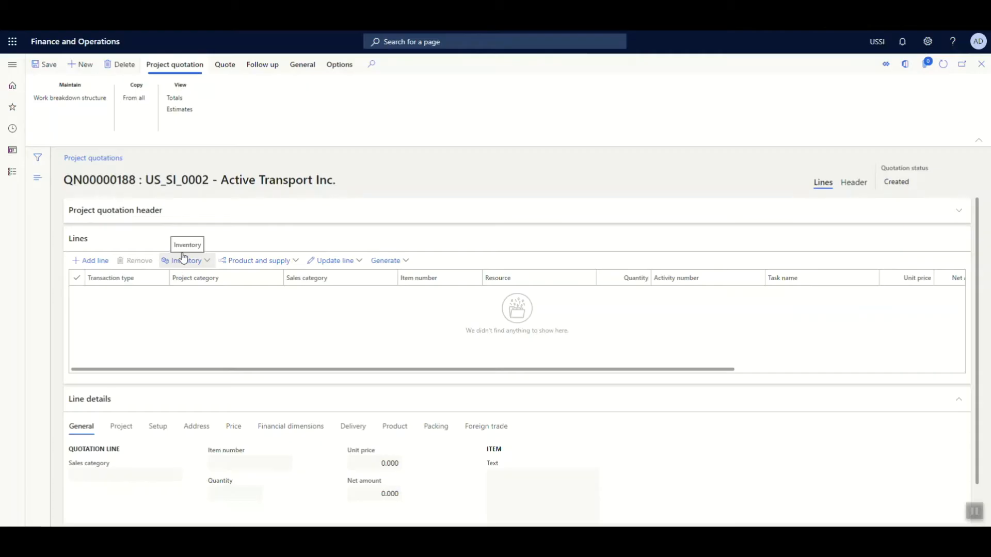
# Import the ERPImplement01 template into the quotation's work breakdown structure, applying the customer's rate card instead of the template rates
pyautogui.click(89, 102)
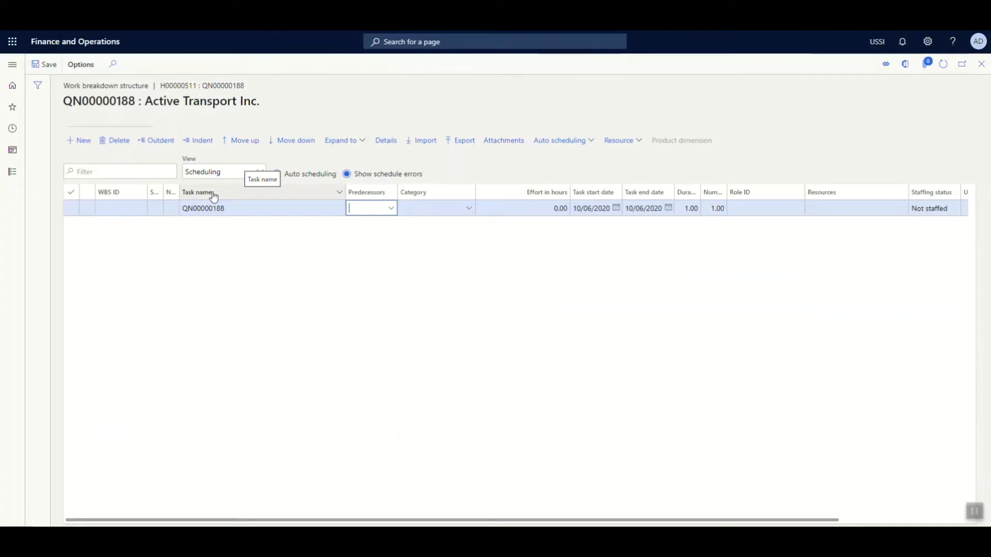
pyautogui.click(416, 142)
pyautogui.click(885, 124)
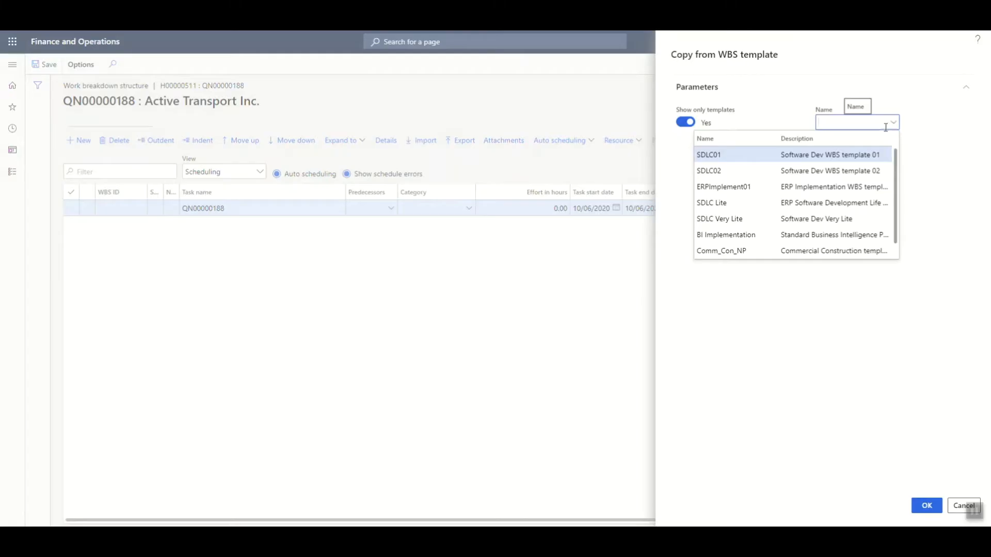
pyautogui.click(872, 188)
pyautogui.click(926, 506)
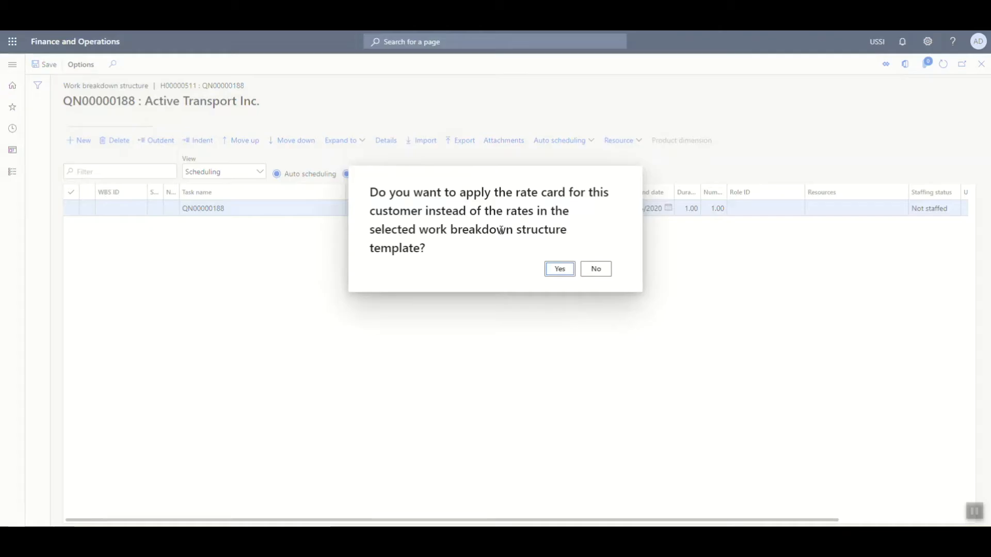
pyautogui.click(572, 271)
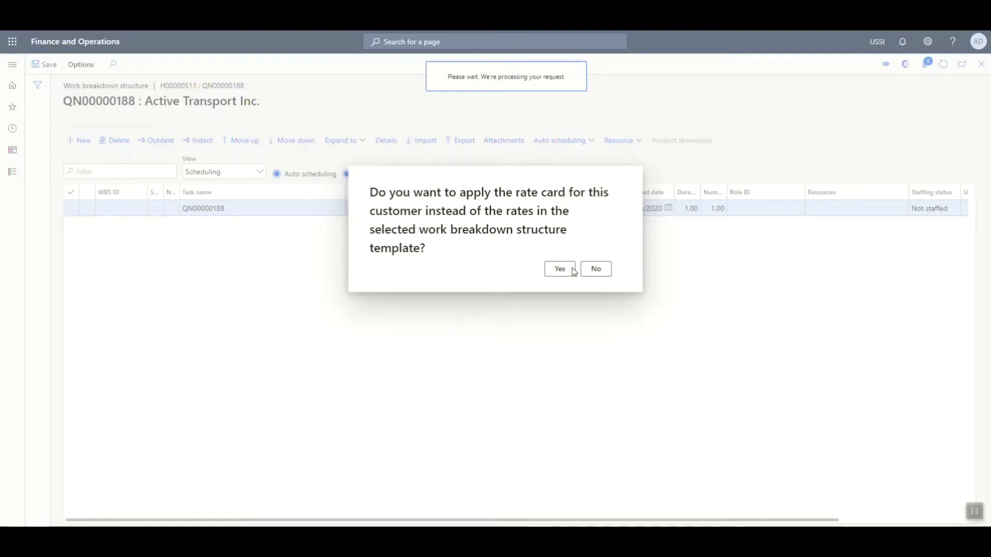
pyautogui.click(573, 271)
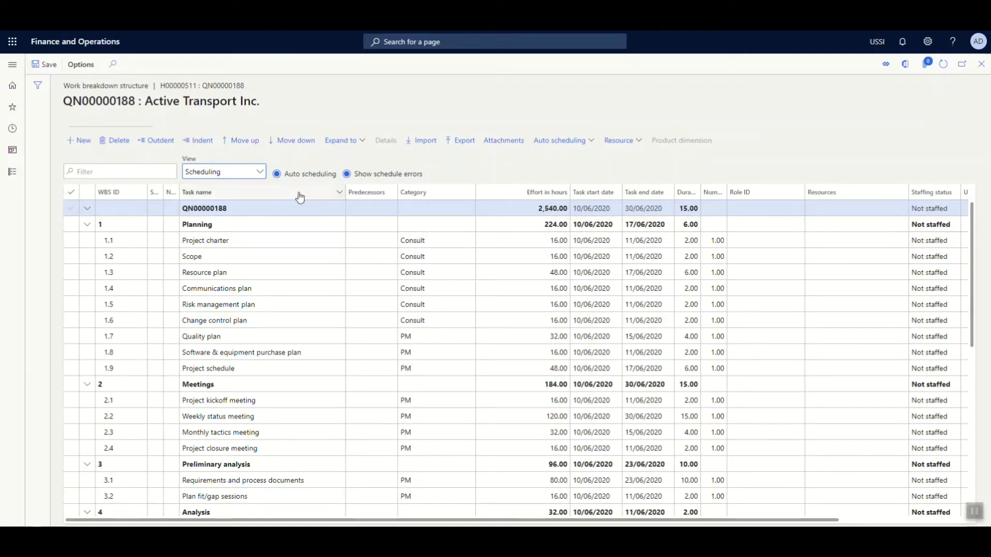
# Show the quotation's work breakdown structure as fully expanded Cost estimates and inspect the estimate line under Project charter
pyautogui.click(265, 172)
pyautogui.click(255, 203)
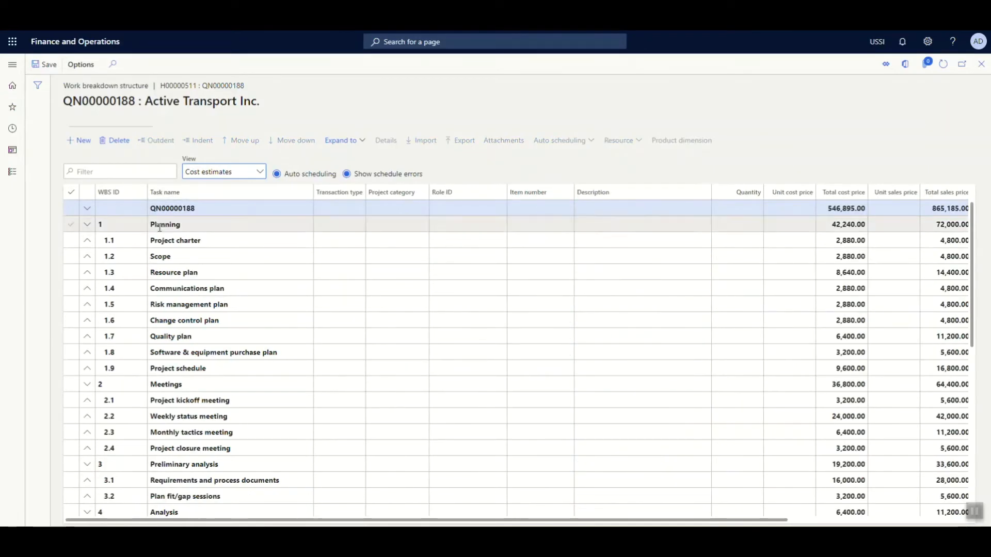
pyautogui.click(339, 142)
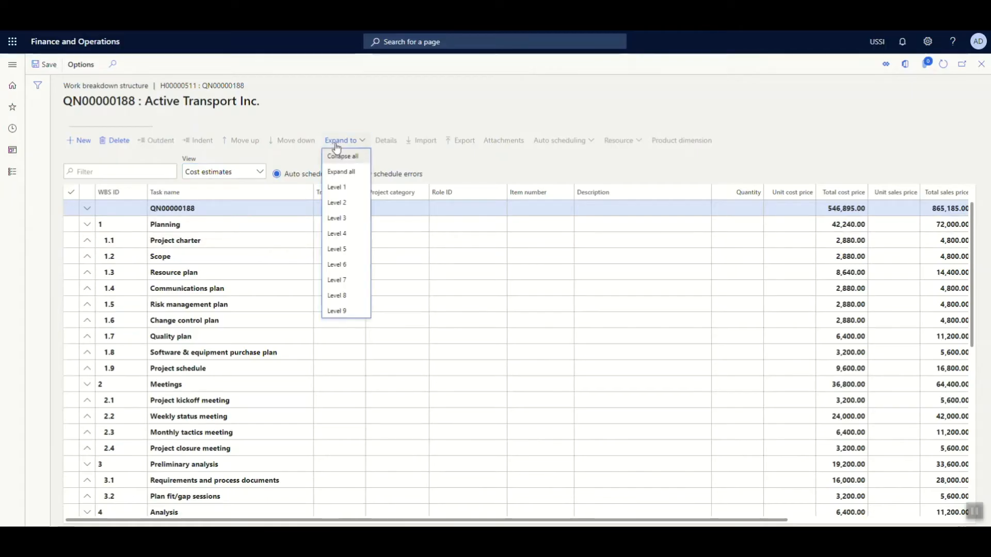
pyautogui.click(341, 175)
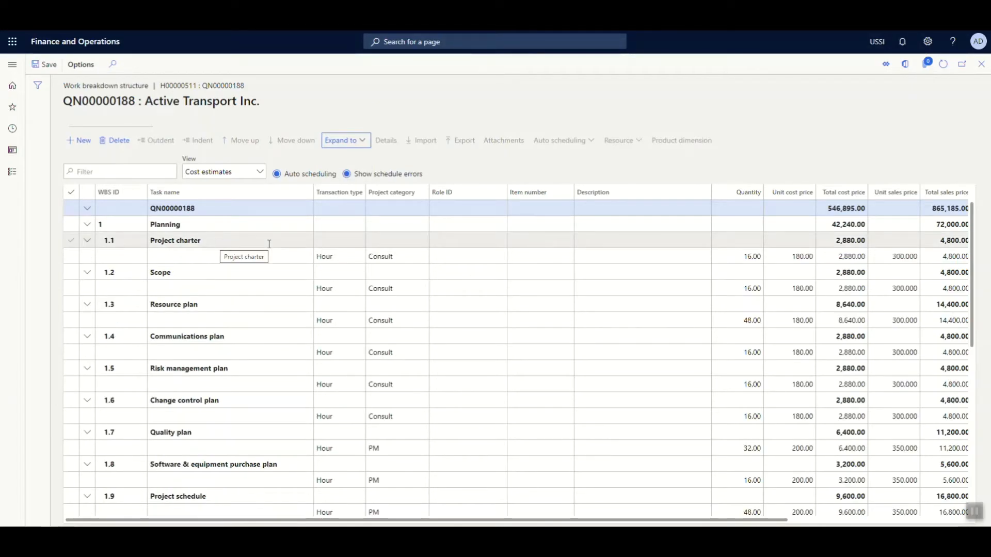
pyautogui.click(216, 252)
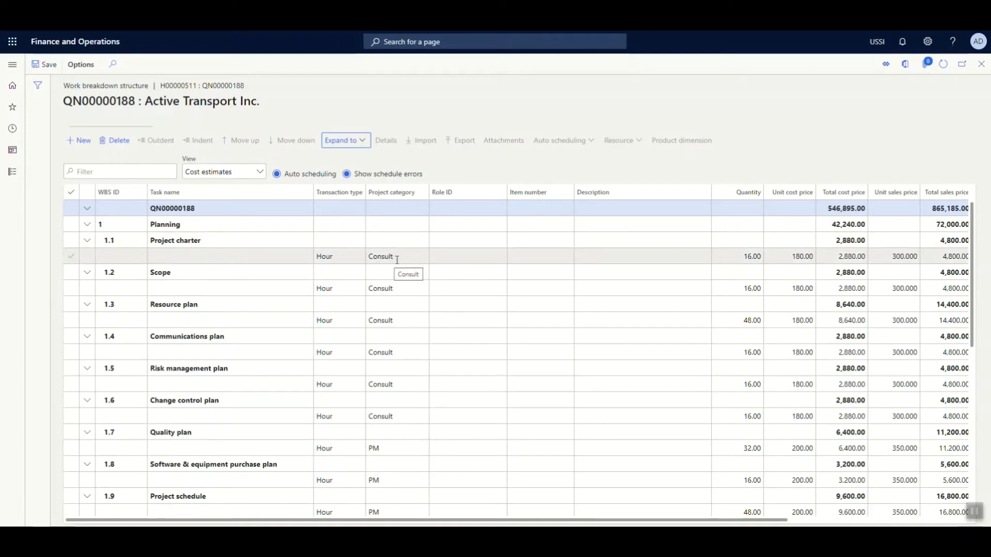
pyautogui.click(380, 258)
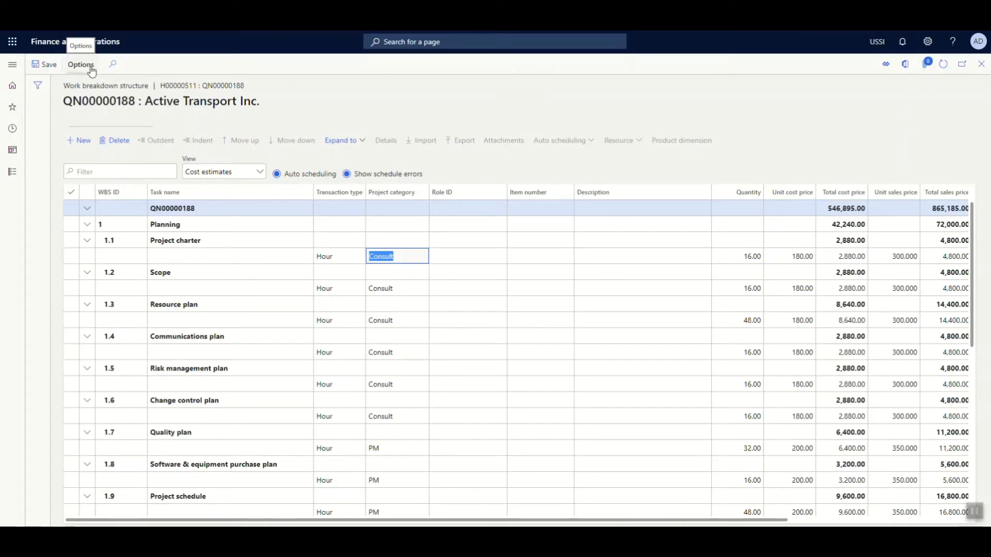
# Save the work breakdown structure, create the quotation lines from it, and look through the generated lines
pyautogui.click(45, 64)
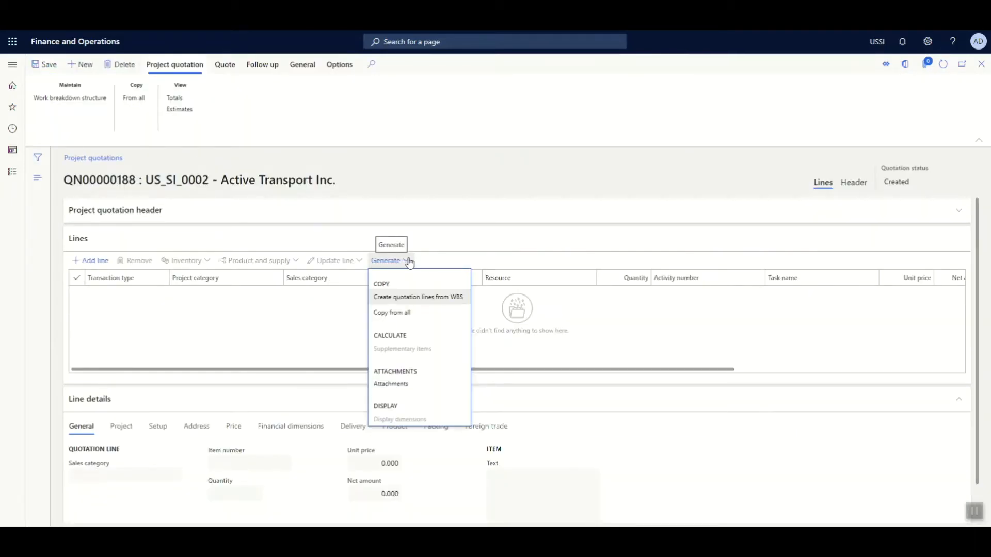
pyautogui.click(392, 299)
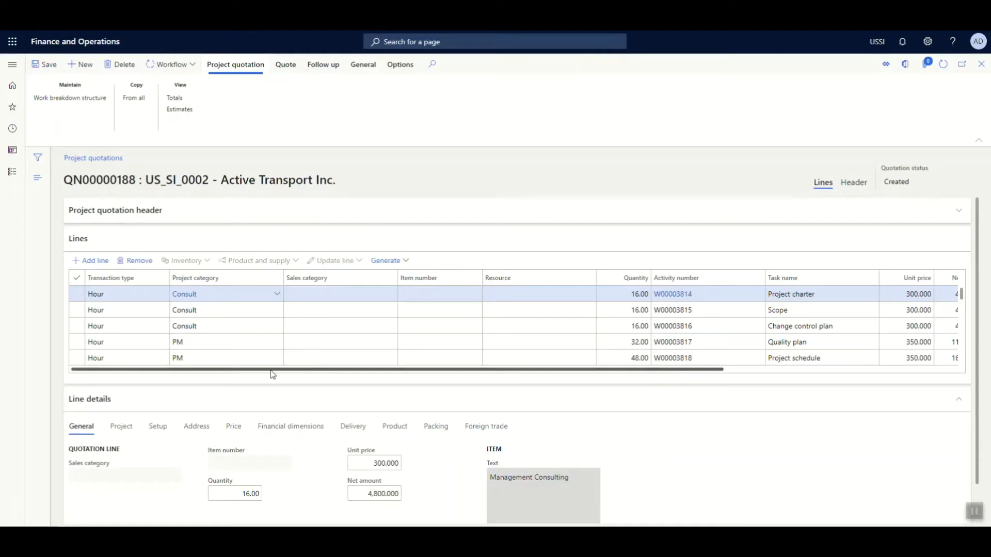
pyautogui.scroll(-3, 151, 320)
pyautogui.scroll(-3, 151, 320)
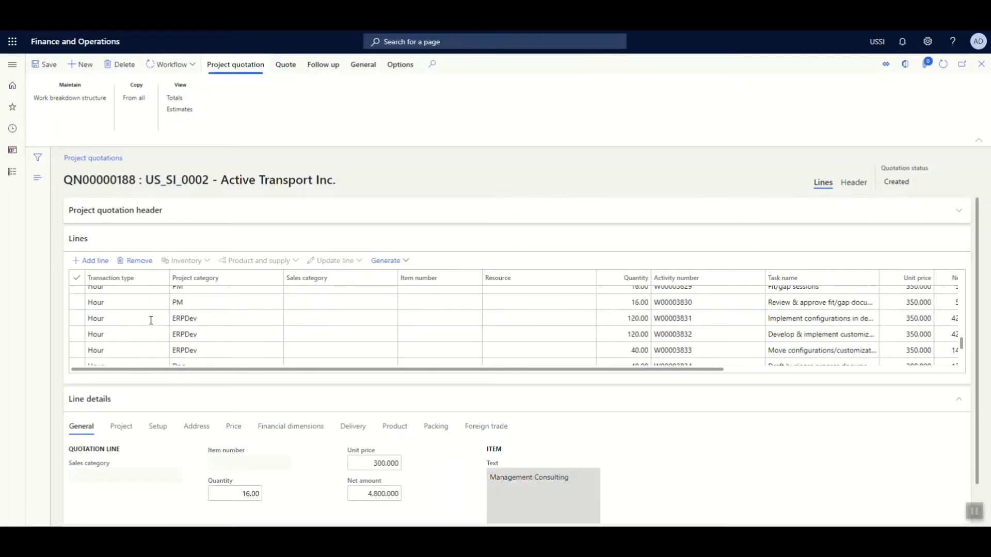
pyautogui.scroll(5, 188, 353)
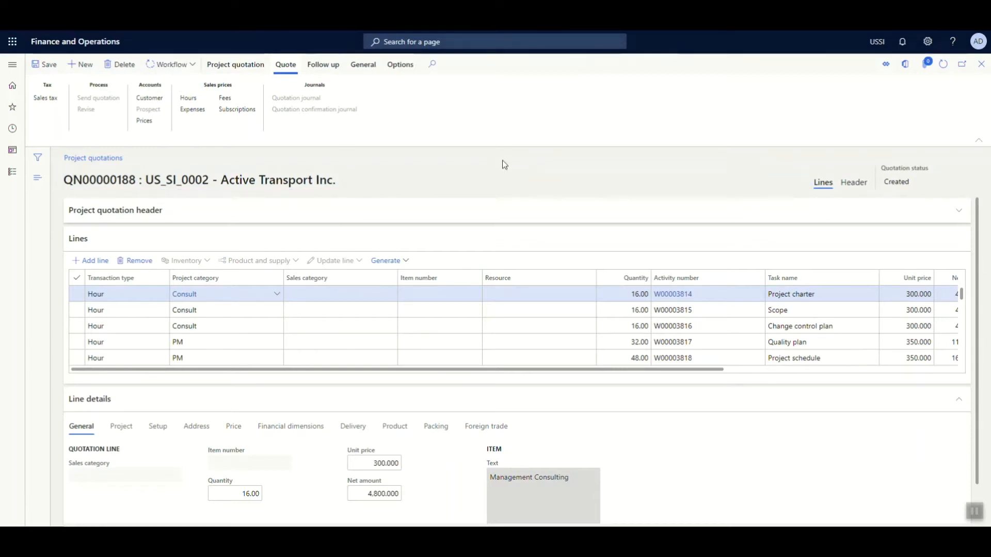
# Submit the quotation for review with the comment "please go through the quote details and approve." and check its status
pyautogui.write('please go through the quote details and approve')
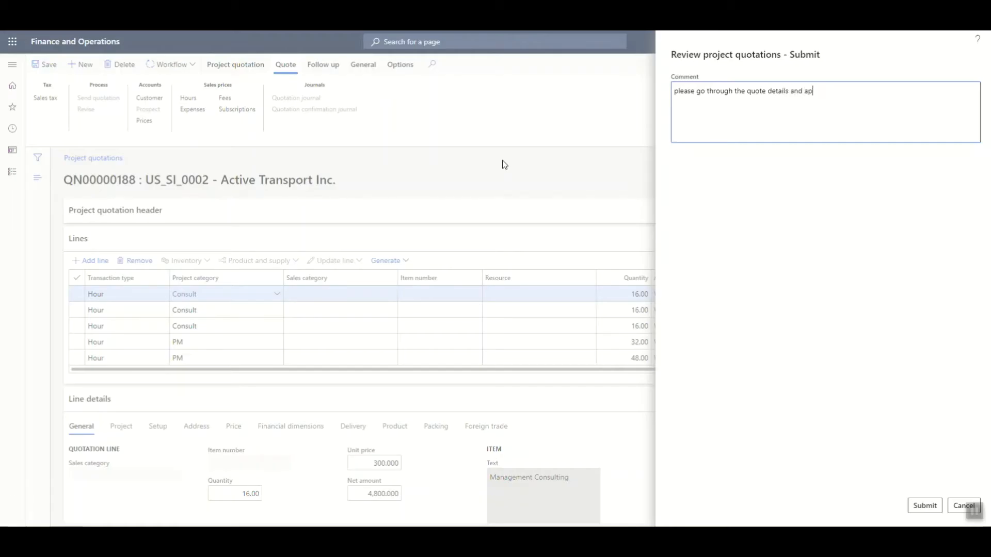
pyautogui.write('.')
pyautogui.click(924, 505)
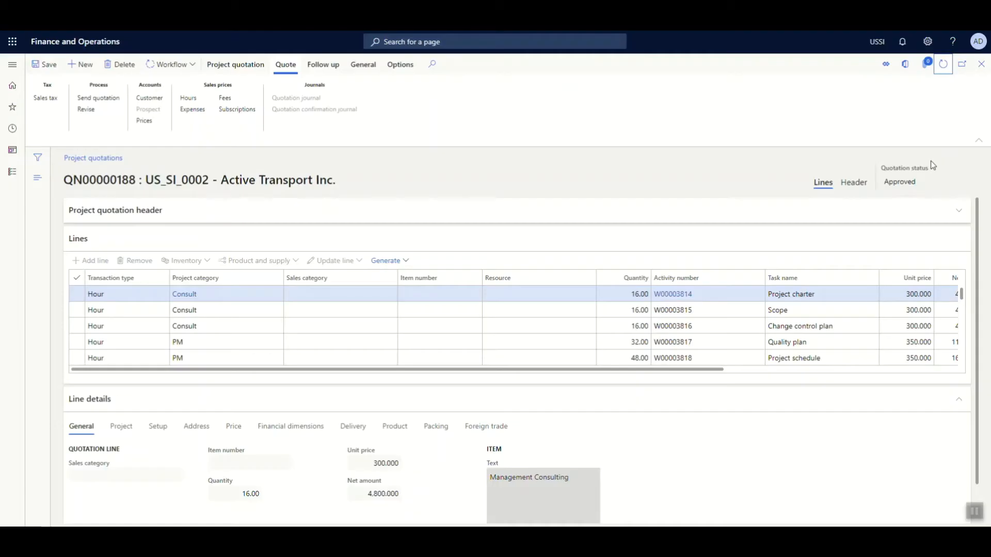
pyautogui.moveTo(921, 184); pyautogui.dragTo(885, 182)
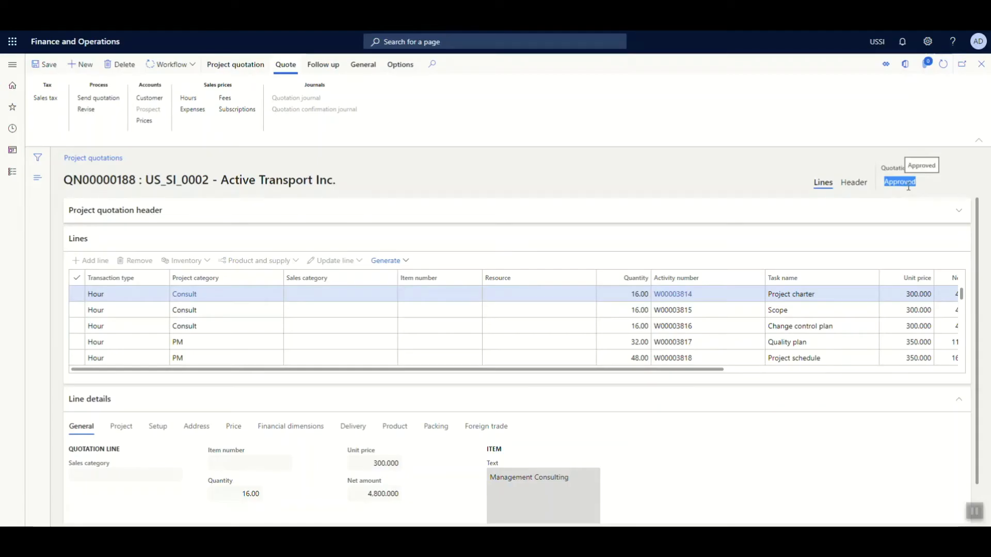
# Send the quotation to the customer without printing it and check its quotation status
pyautogui.click(118, 99)
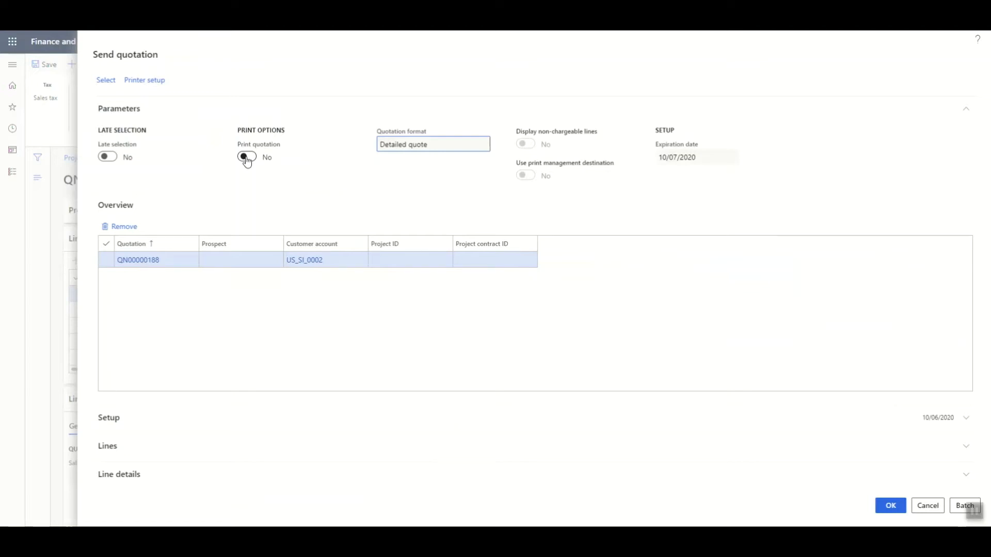
pyautogui.click(890, 506)
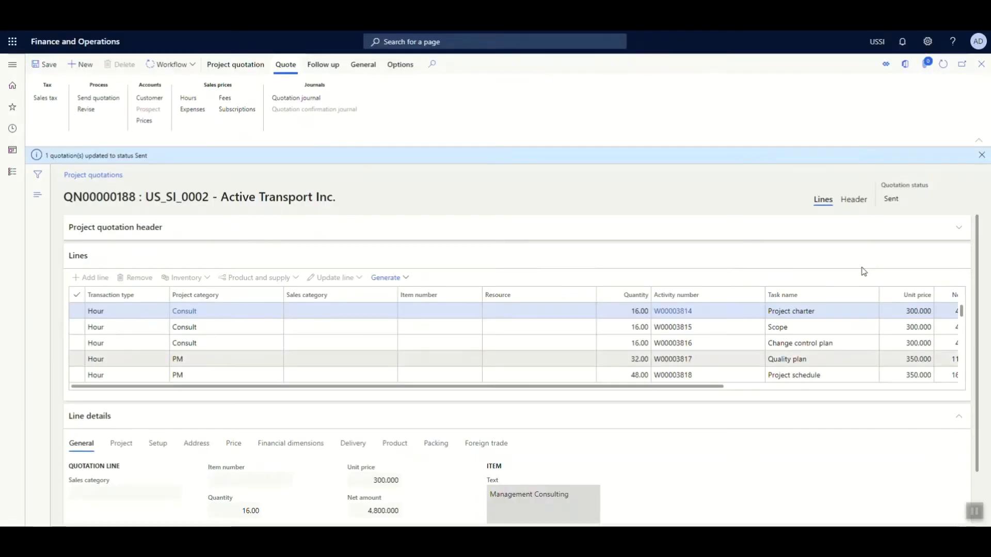
pyautogui.click(895, 201)
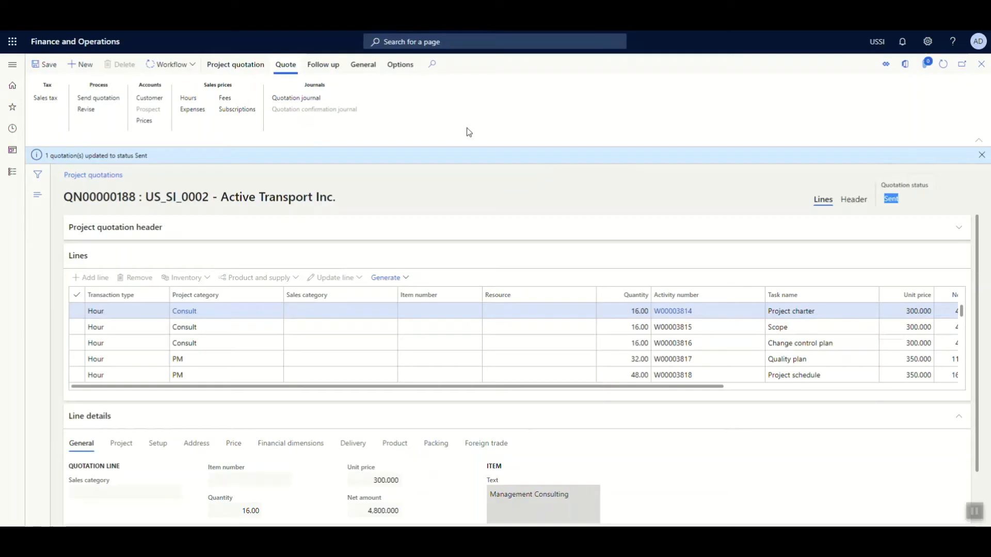
# Confirm the quotation with the reason Competition, without printing the confirmation, and check its status
pyautogui.click(320, 73)
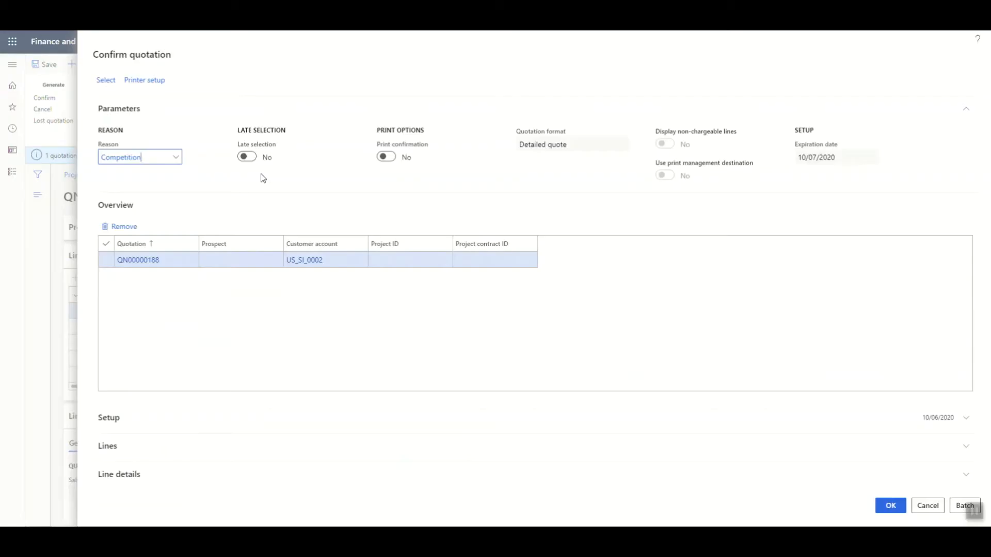
pyautogui.click(895, 509)
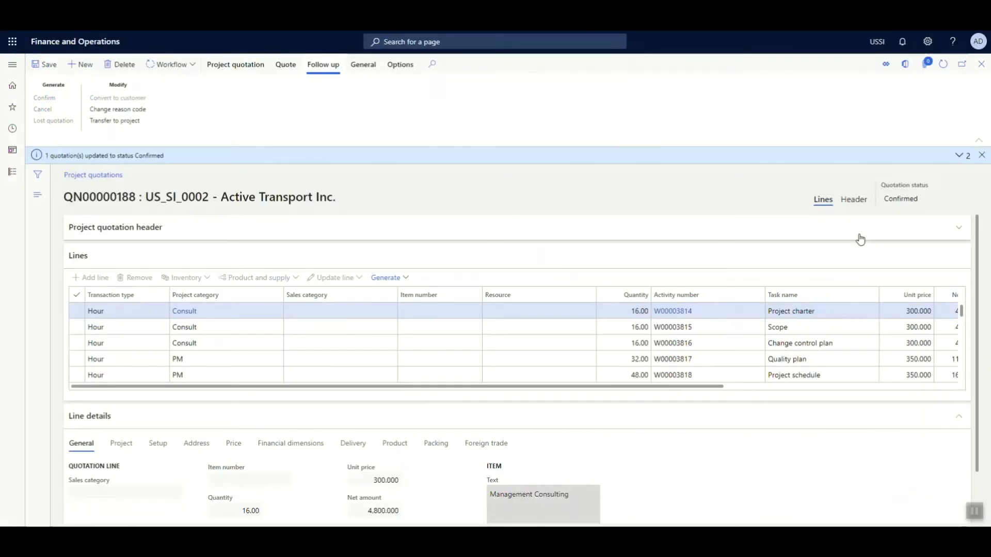
pyautogui.moveTo(921, 201); pyautogui.dragTo(882, 201)
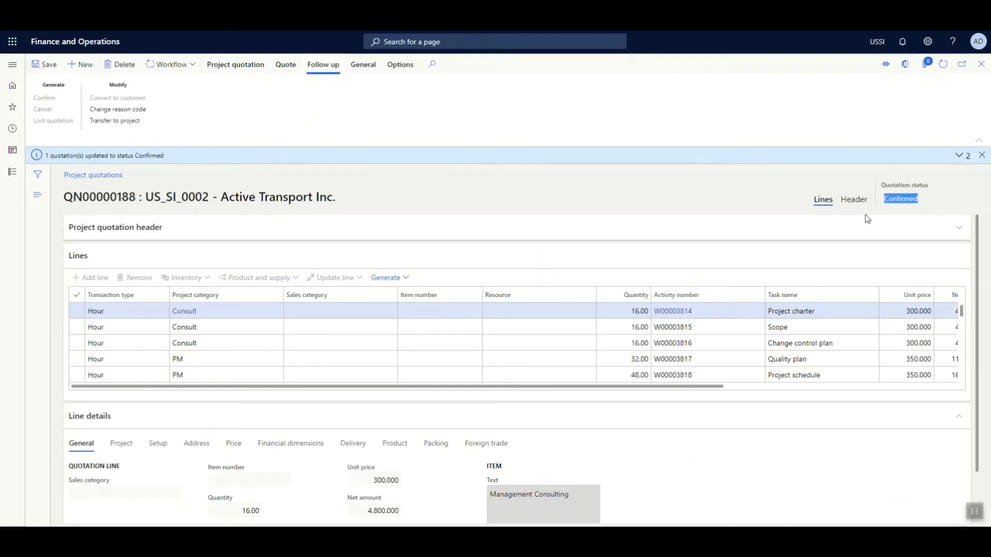
# Start transferring the quotation to a project, linking it to a new project and including the quotation work breakdown structure
pyautogui.click(140, 124)
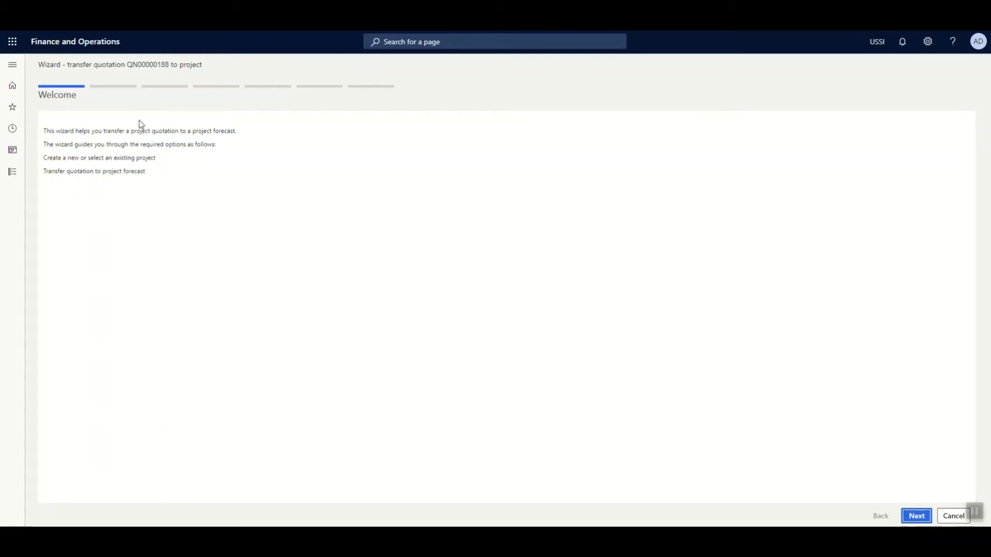
pyautogui.click(916, 516)
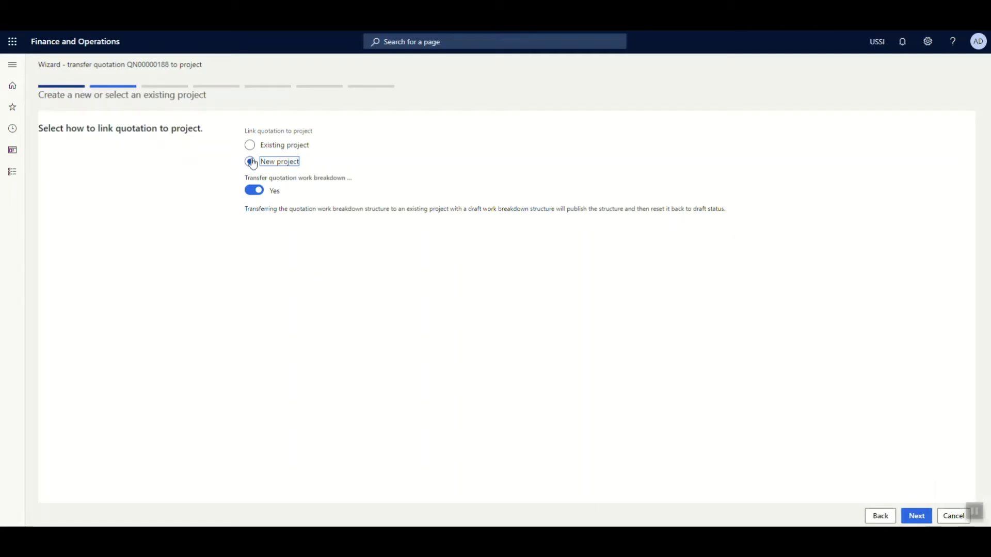
pyautogui.click(917, 516)
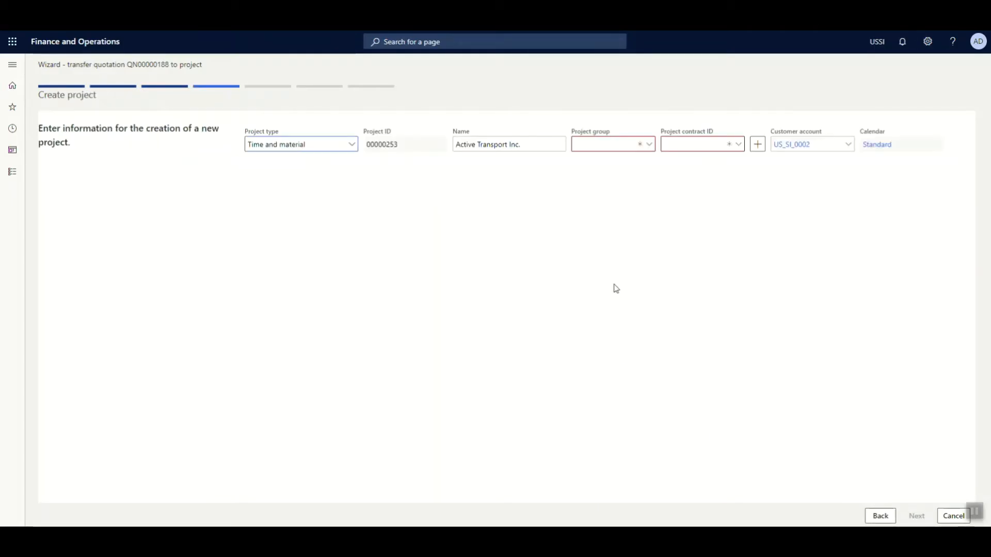
# Set the new project's group to TM_WIP and create a new project contract for it with the proposed customer funding details
pyautogui.click(650, 144)
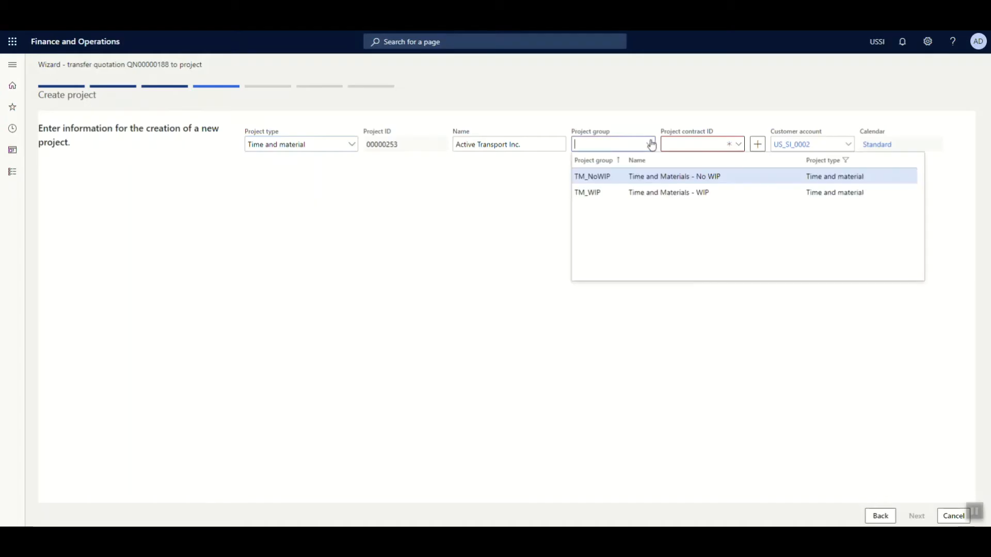
pyautogui.click(612, 192)
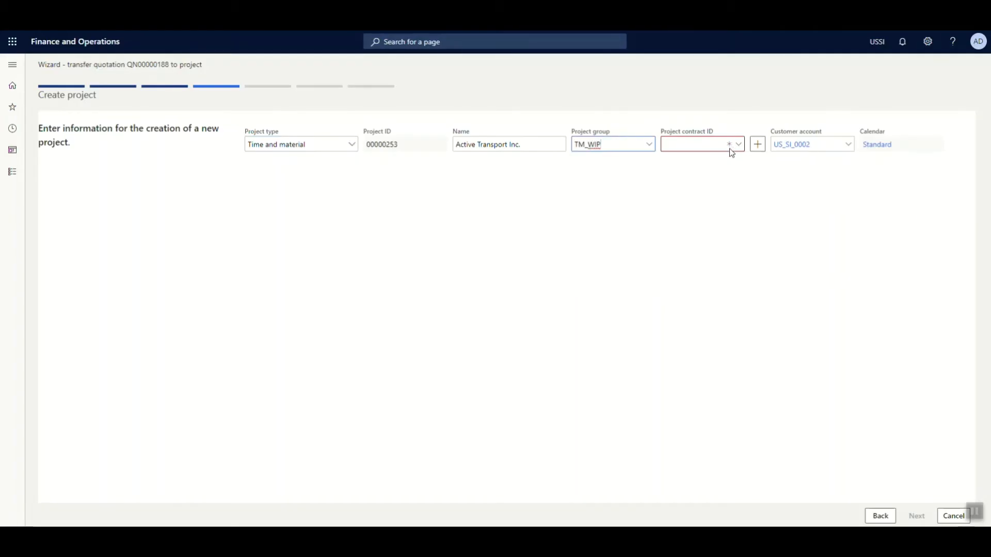
pyautogui.click(757, 145)
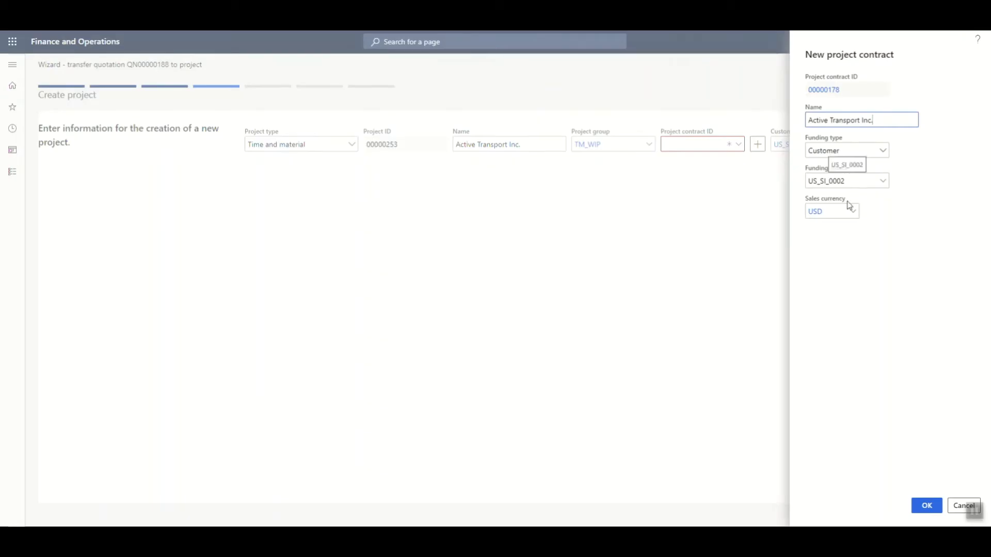
pyautogui.click(927, 508)
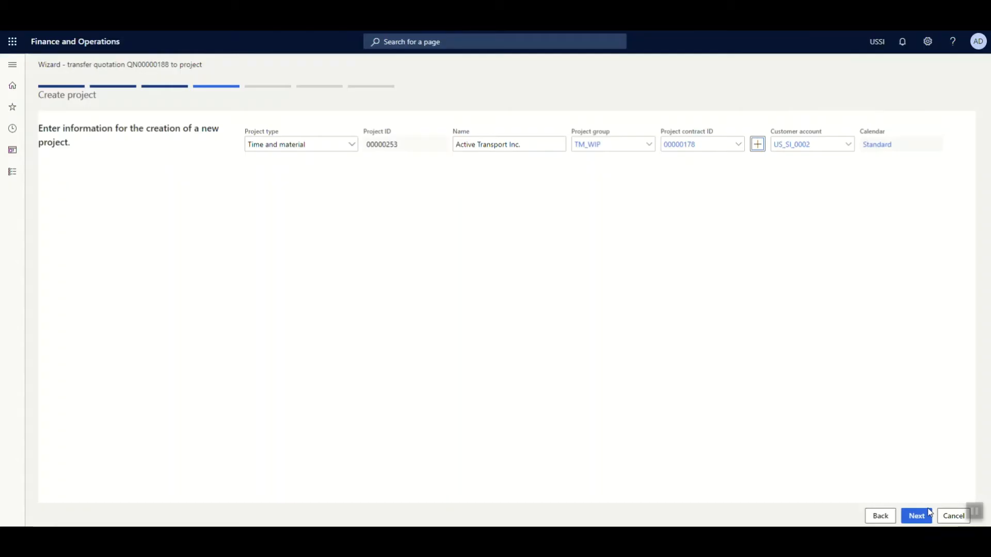
pyautogui.click(925, 511)
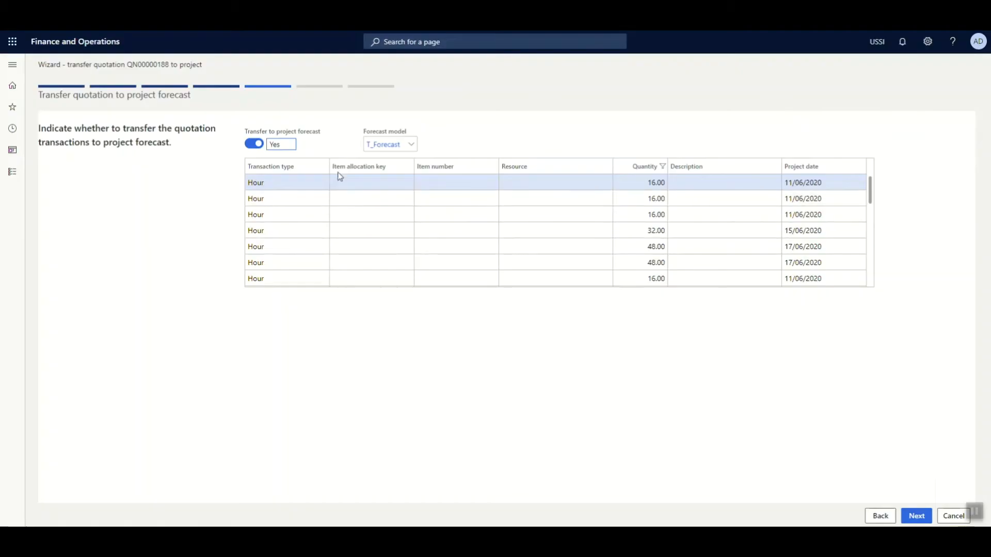
# Complete the quotation transfer with transfer to project forecast kept on, and open the new project from the quotation header
pyautogui.click(917, 517)
pyautogui.click(917, 519)
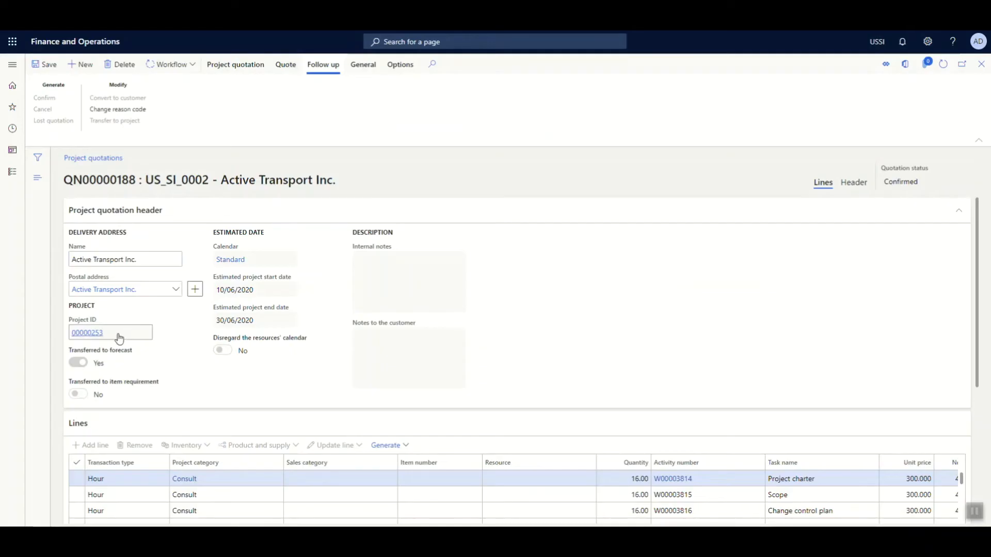
pyautogui.moveTo(99, 341)
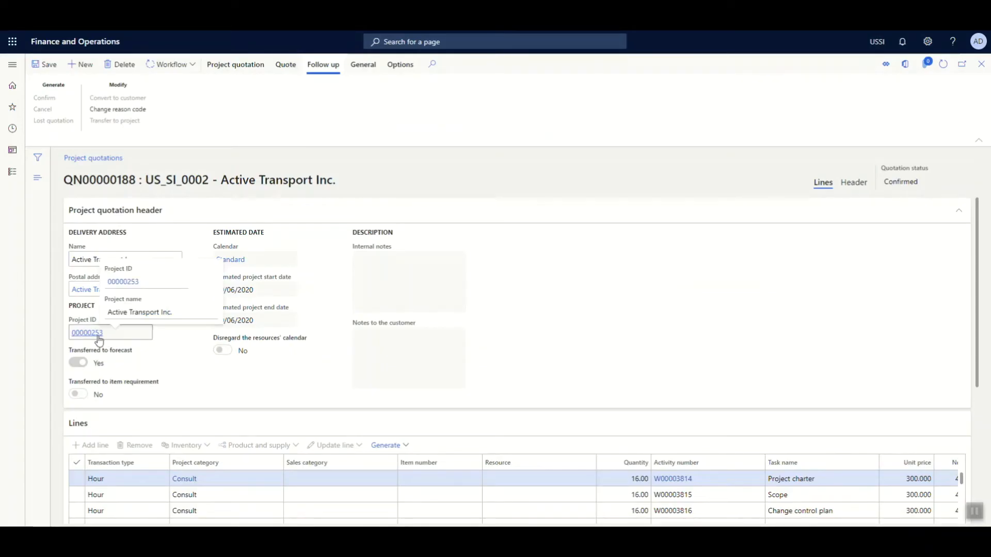
pyautogui.click(96, 334)
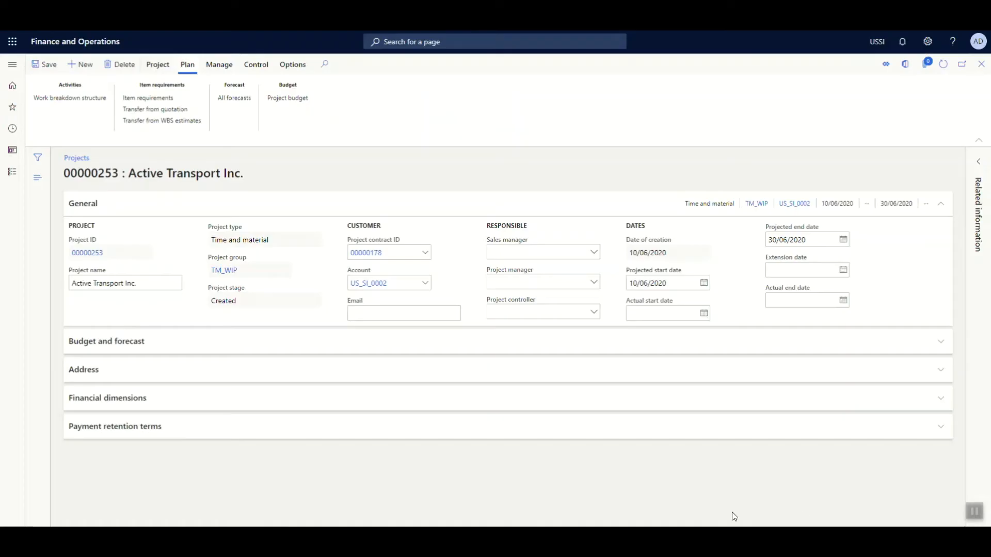
# Review all forecast lines of the project, including their dates, categories, quantities, costs and sales prices, and return to the project
pyautogui.click(238, 97)
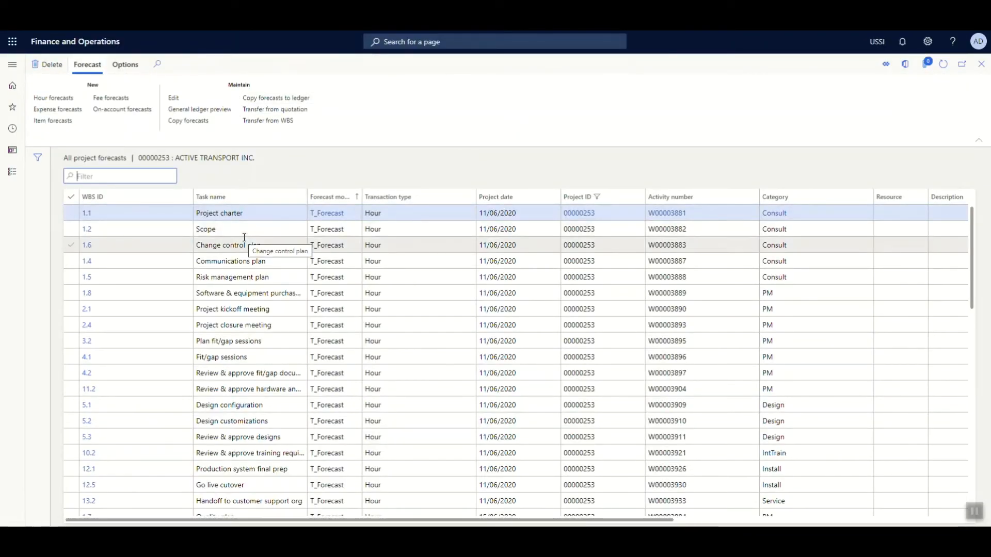
pyautogui.scroll(-5, 358, 246)
pyautogui.scroll(-5, 358, 247)
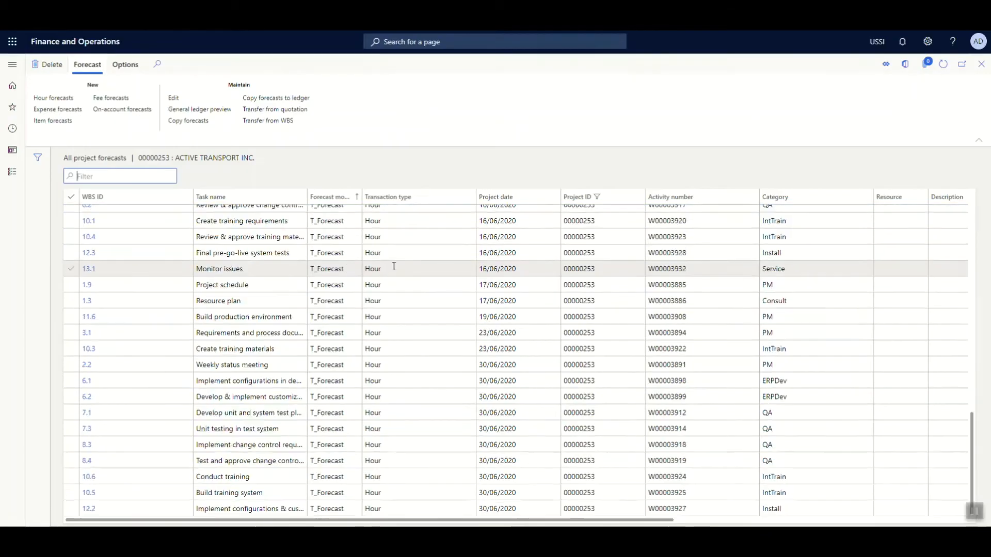
pyautogui.scroll(10, 396, 279)
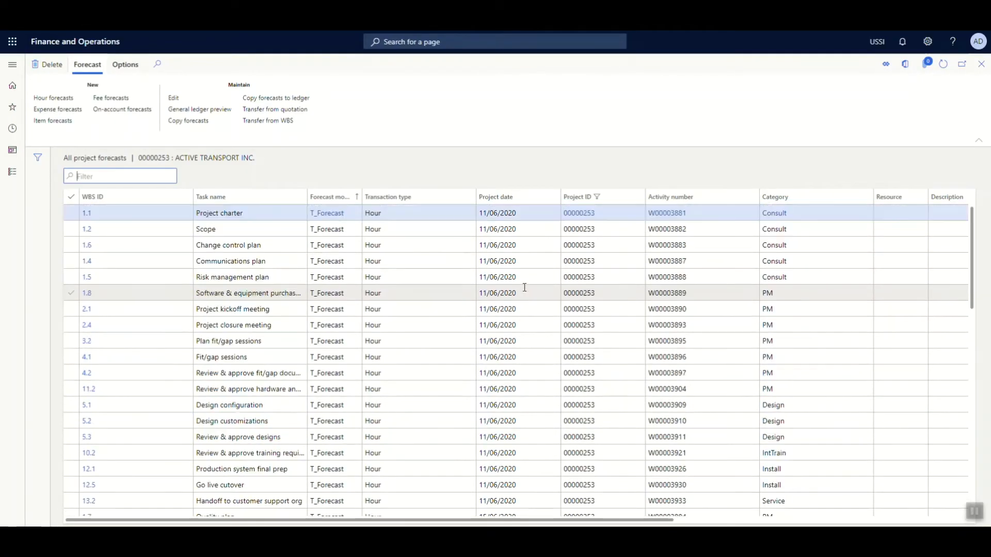
pyautogui.moveTo(422, 520); pyautogui.dragTo(715, 520)
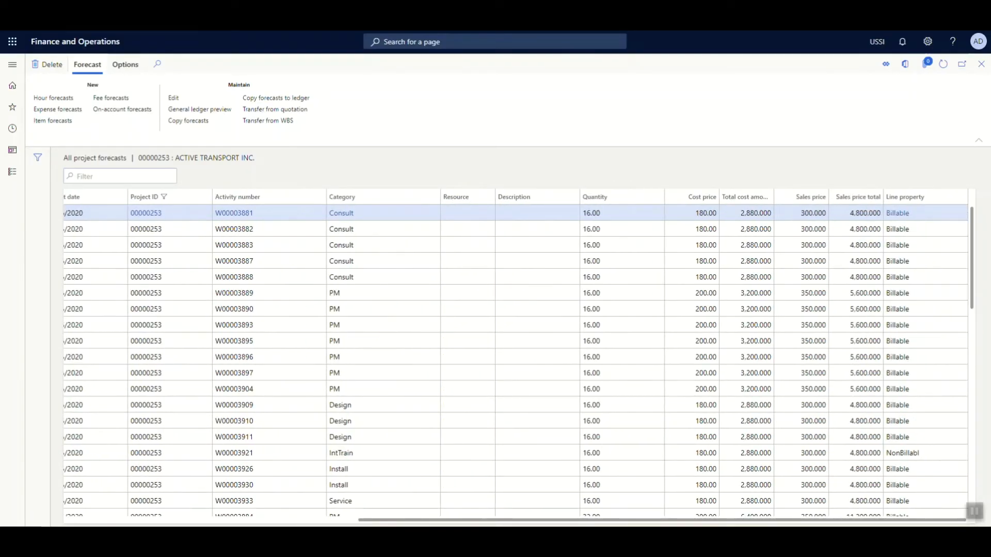
pyautogui.click(981, 65)
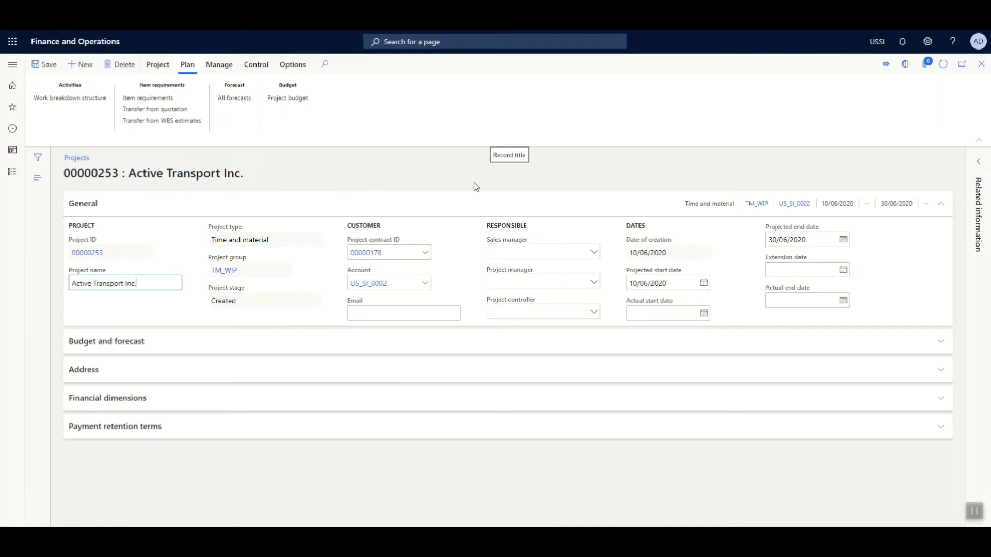
# Open the project budget and import budget lines with source type WBS Estimates and Summarize by category set to No
pyautogui.click(290, 98)
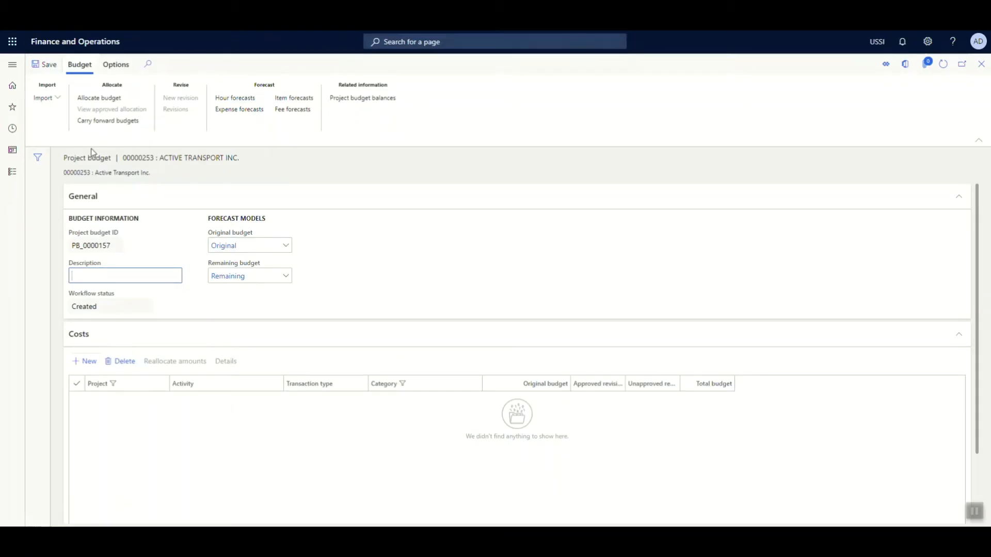
pyautogui.click(58, 101)
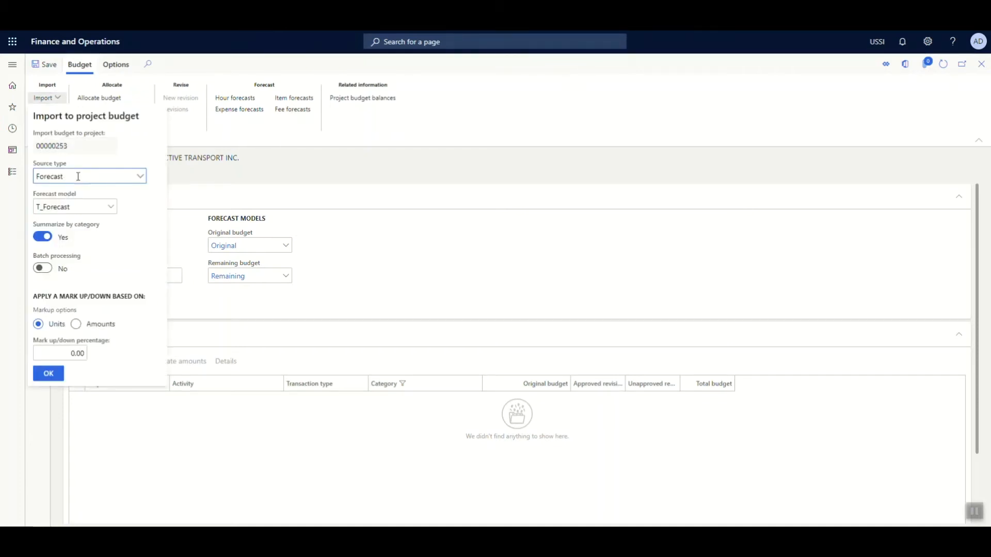
pyautogui.click(78, 176)
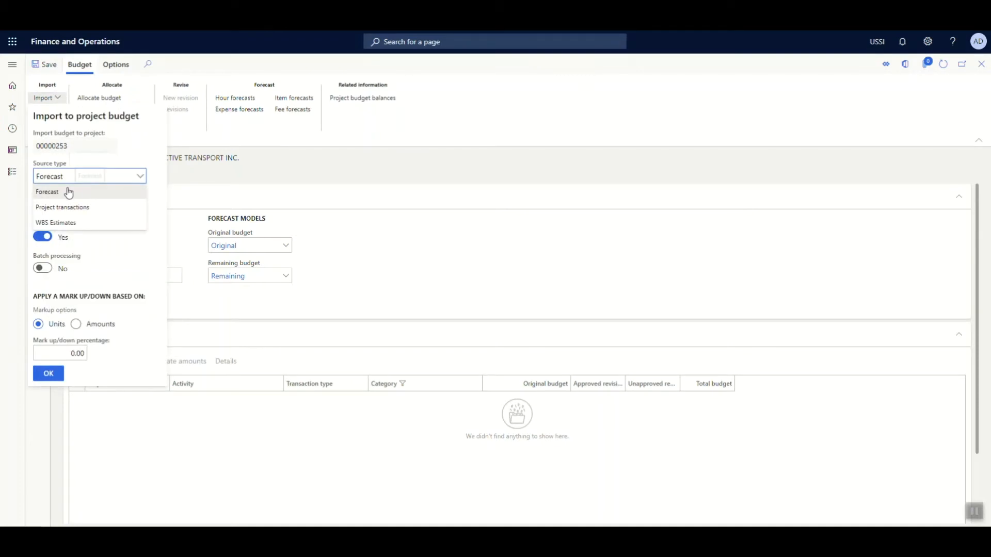
pyautogui.click(61, 223)
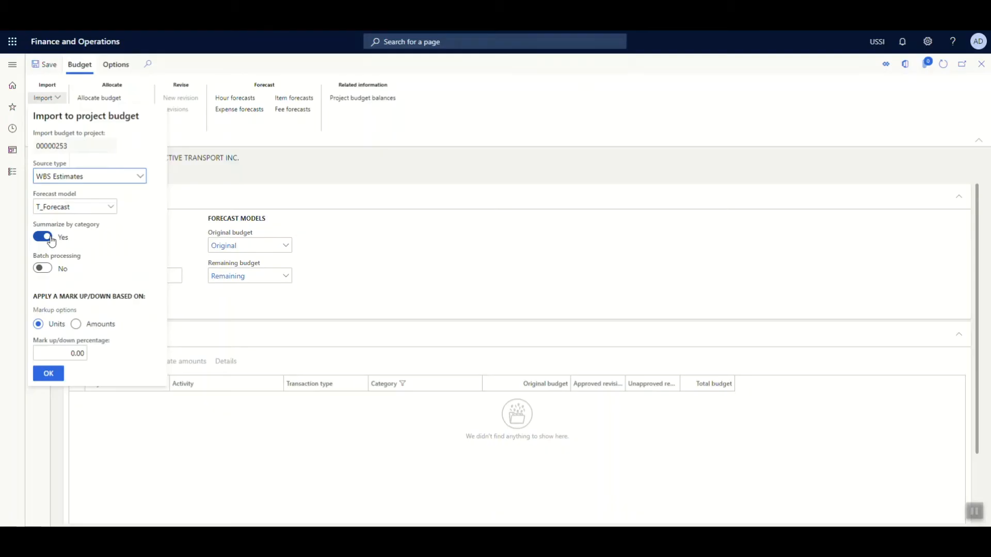
pyautogui.click(43, 237)
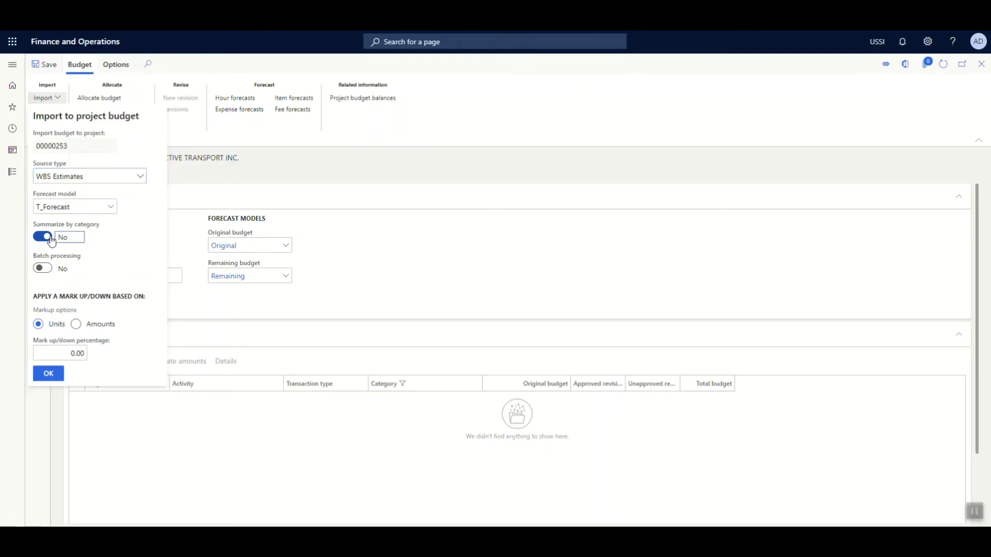
pyautogui.click(52, 374)
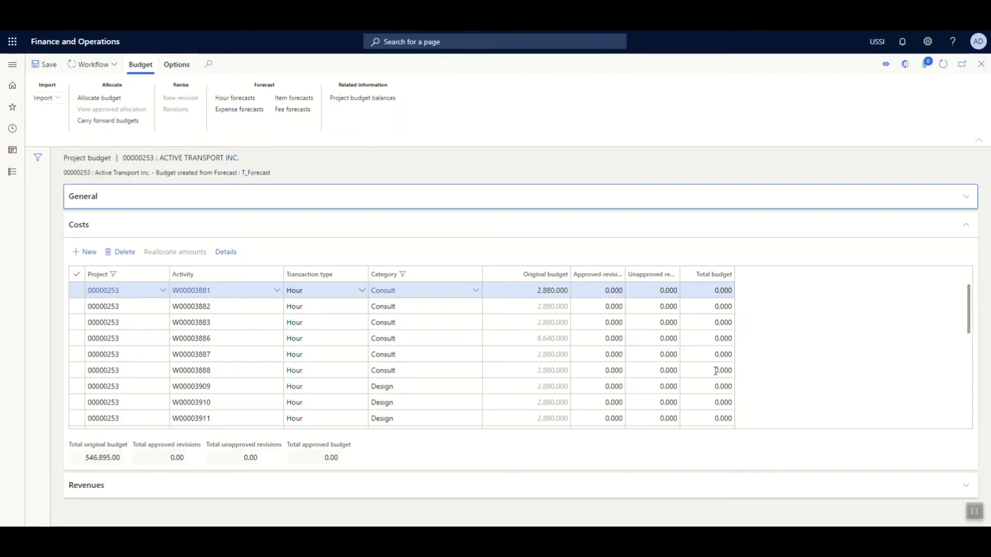
# Submit the original budget for review with the comment "Please go through the Budget detail and take necessary action", check its workflow status and close it
pyautogui.click(543, 295)
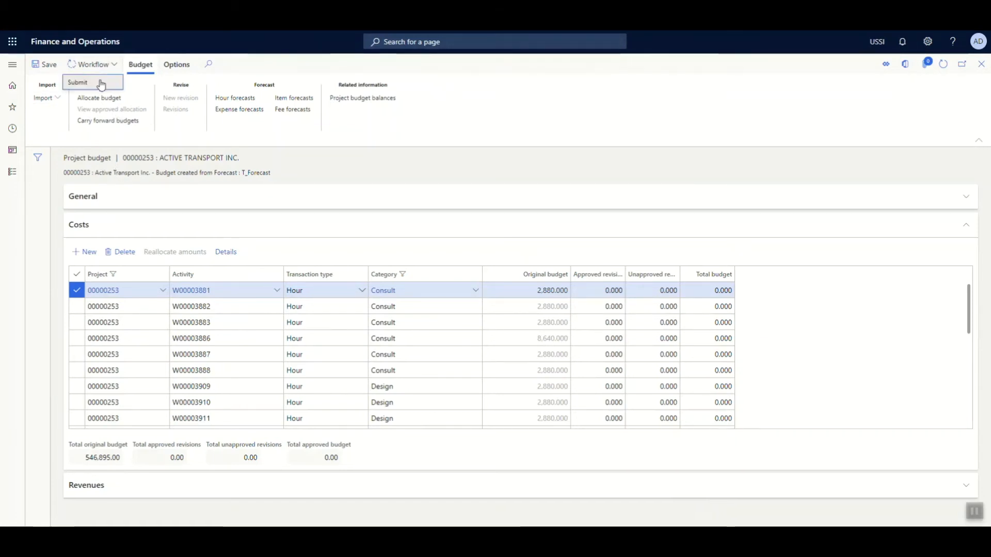
pyautogui.write('Please go thro')
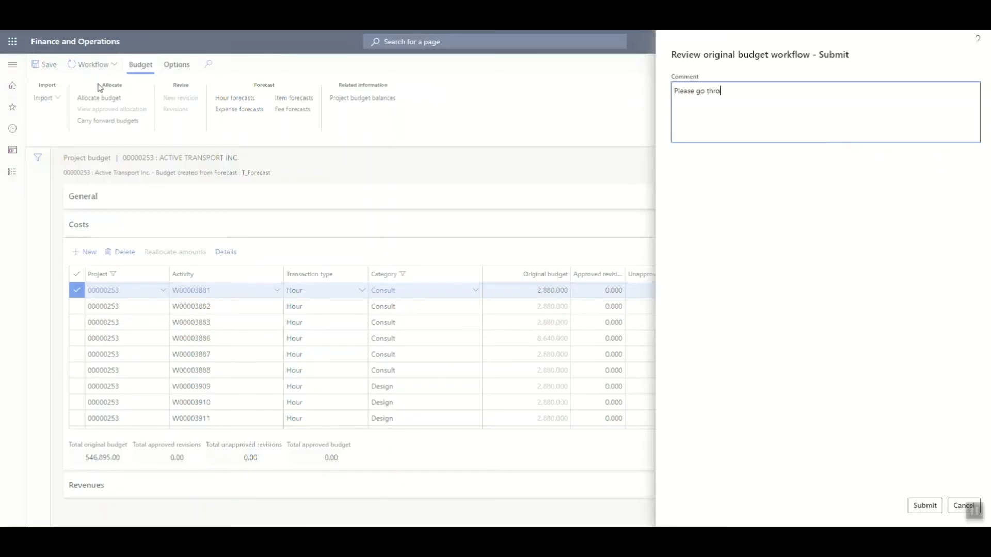
pyautogui.write('ugh the Budgetdets')
pyautogui.press('BackSpace')
pyautogui.press('BackSpace')
pyautogui.press('BackSpace')
pyautogui.press('BackSpace')
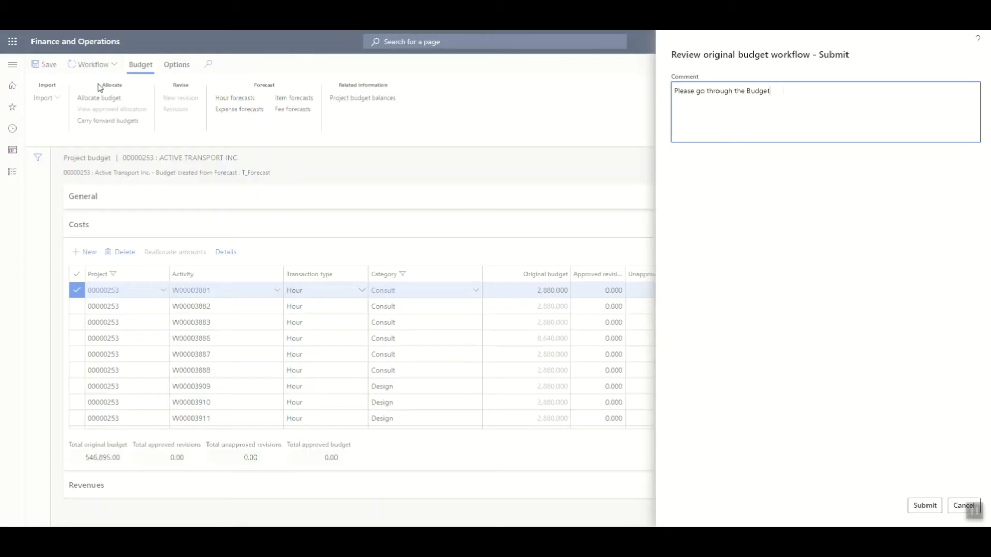
pyautogui.write('detail and take necessary action')
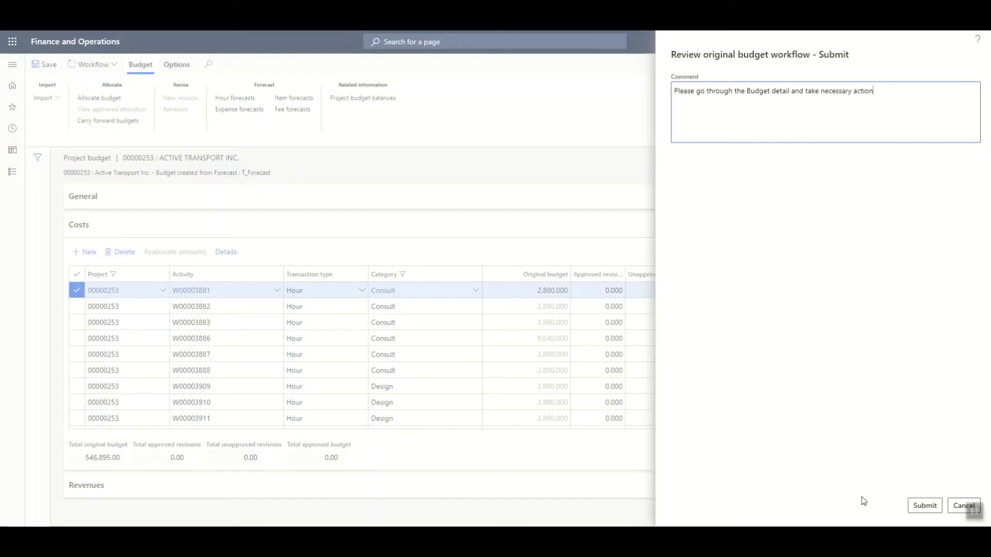
pyautogui.click(918, 514)
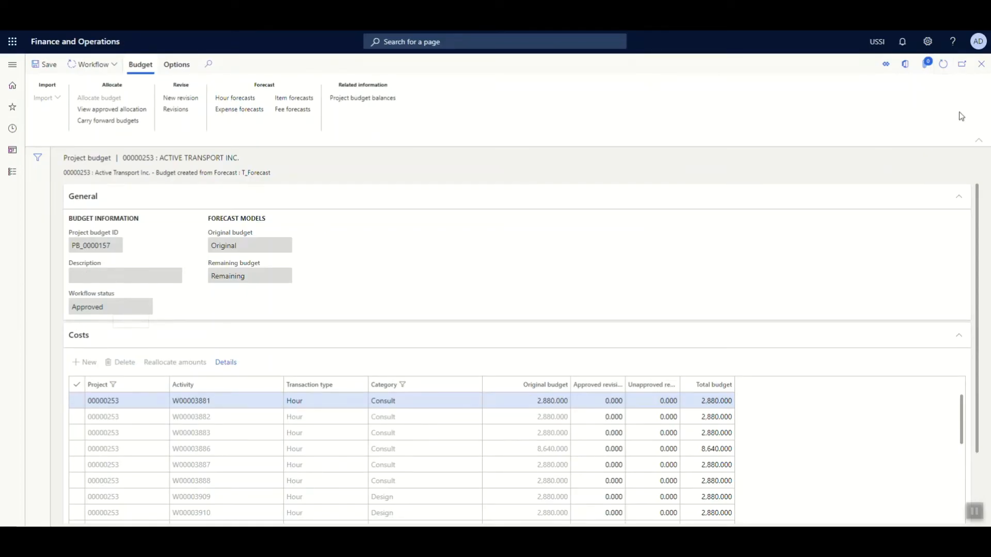
pyautogui.click(984, 74)
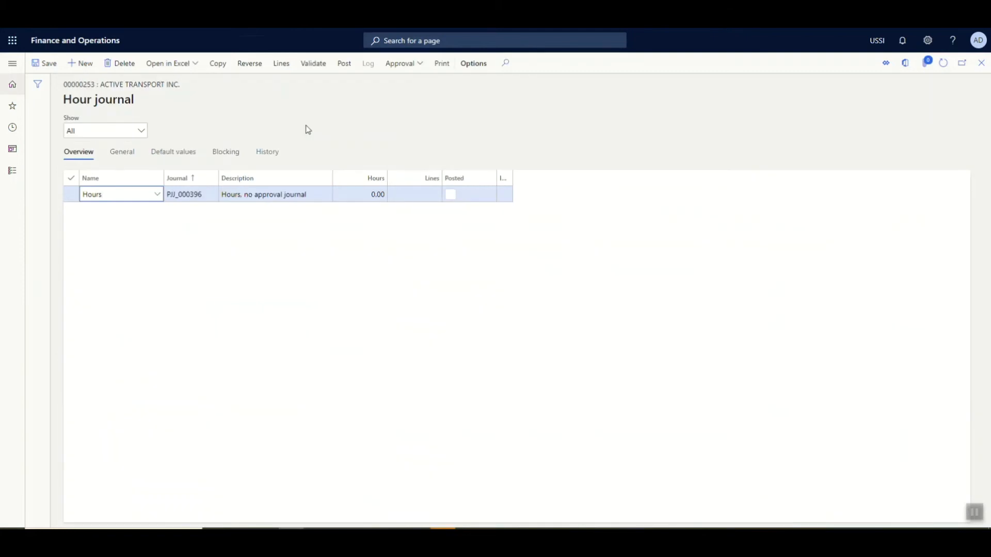
# Open the hour journal's lines and assign the Project charter activity under Planning to the project's line
pyautogui.click(281, 63)
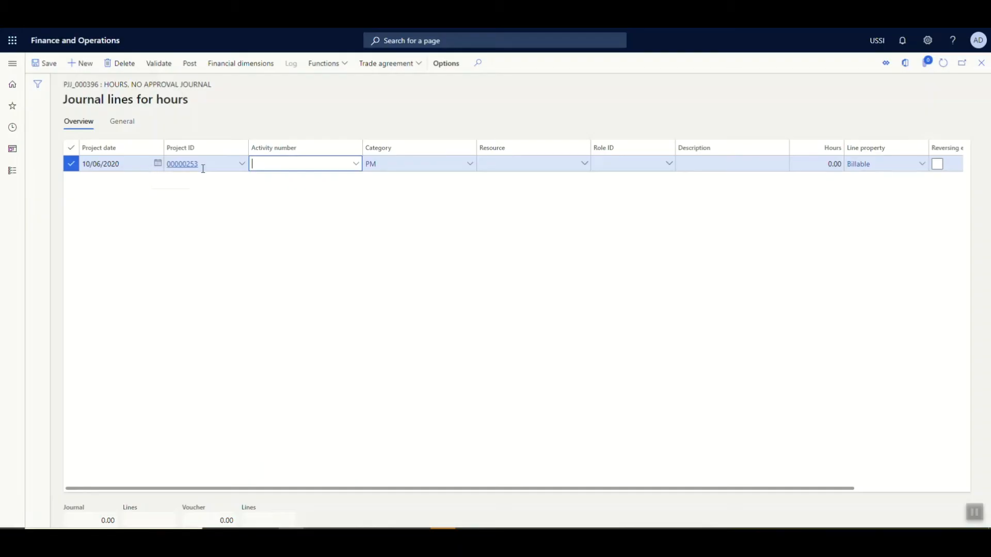
pyautogui.moveTo(213, 164); pyautogui.dragTo(174, 164)
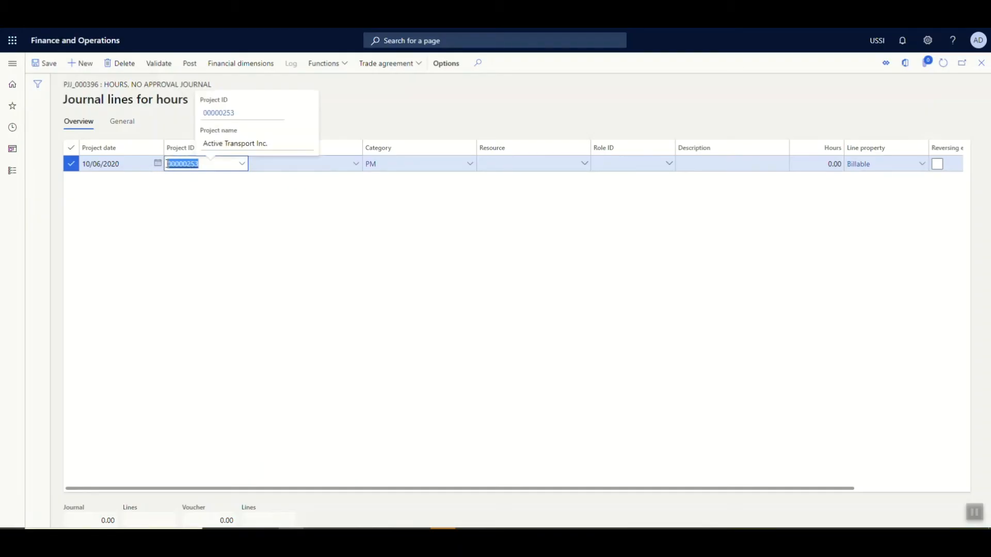
pyautogui.click(302, 165)
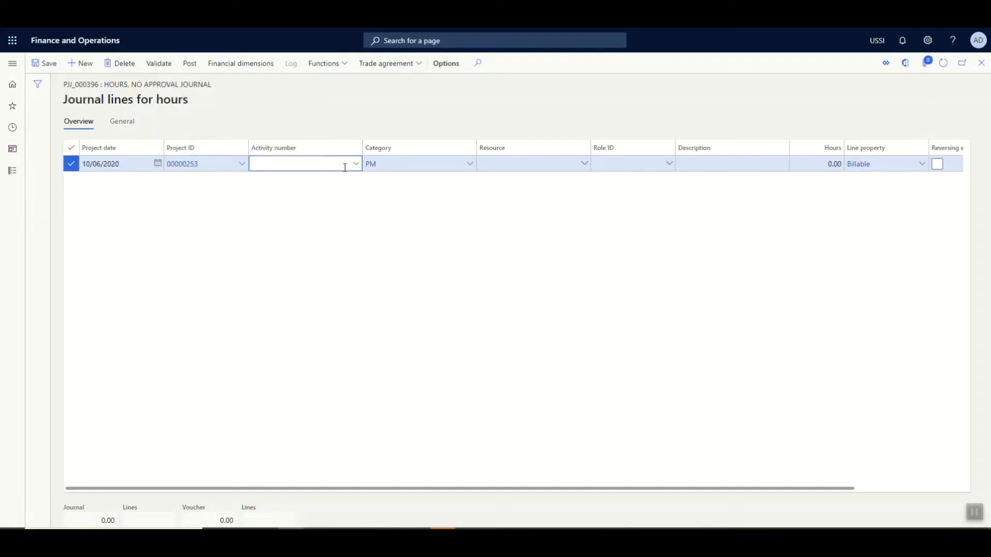
pyautogui.click(355, 169)
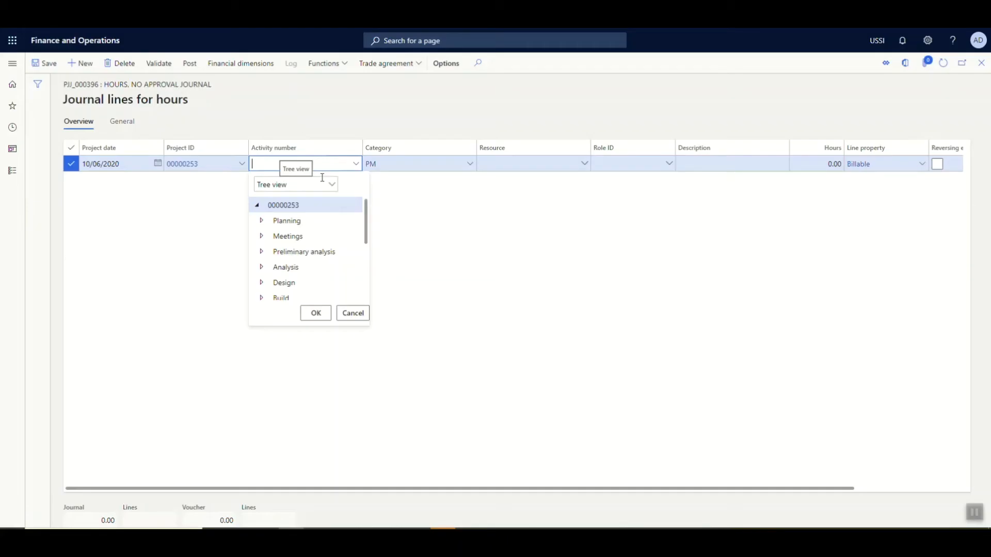
pyautogui.click(262, 221)
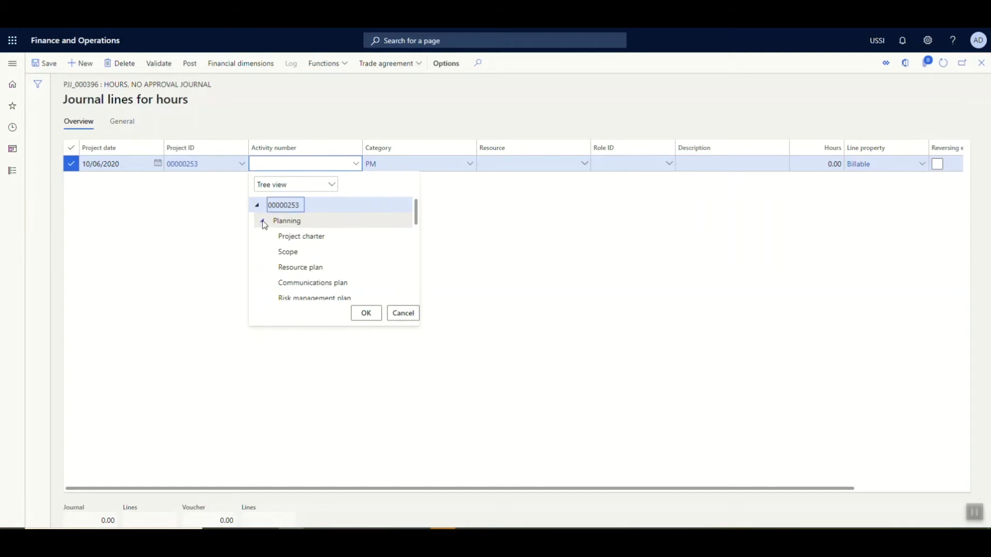
pyautogui.click(293, 236)
pyautogui.click(373, 317)
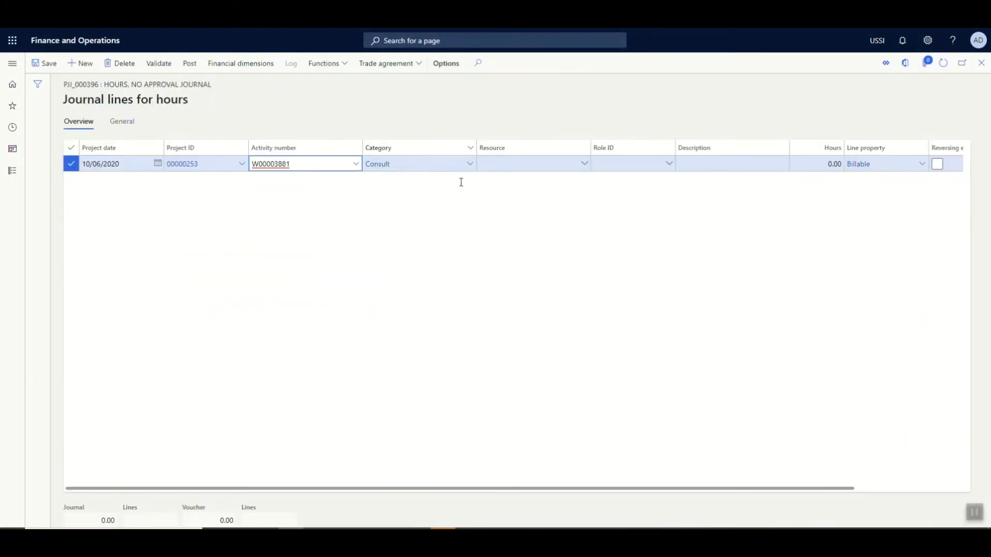
# Set the hour journal line's category to Consult and check the options for its resource
pyautogui.click(470, 164)
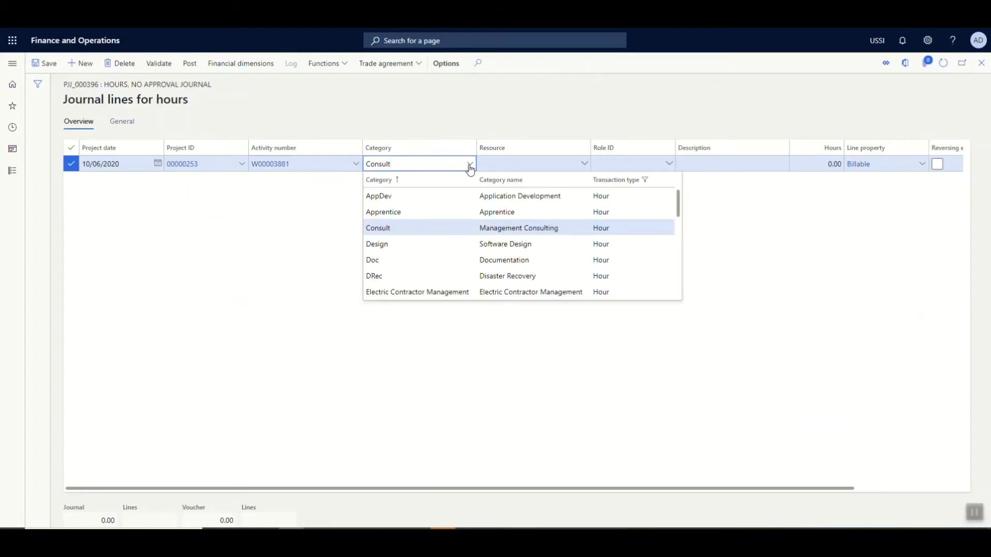
pyautogui.click(425, 228)
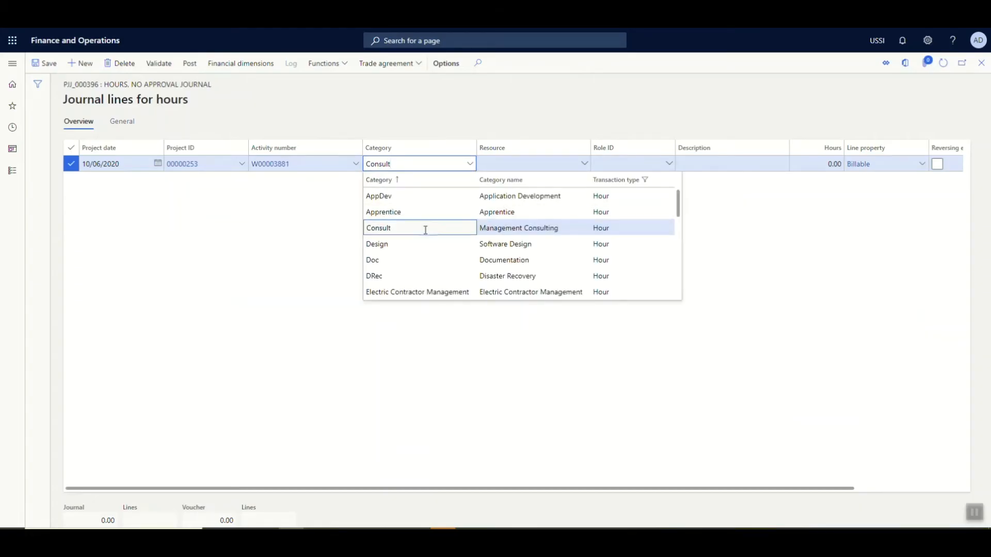
pyautogui.click(704, 164)
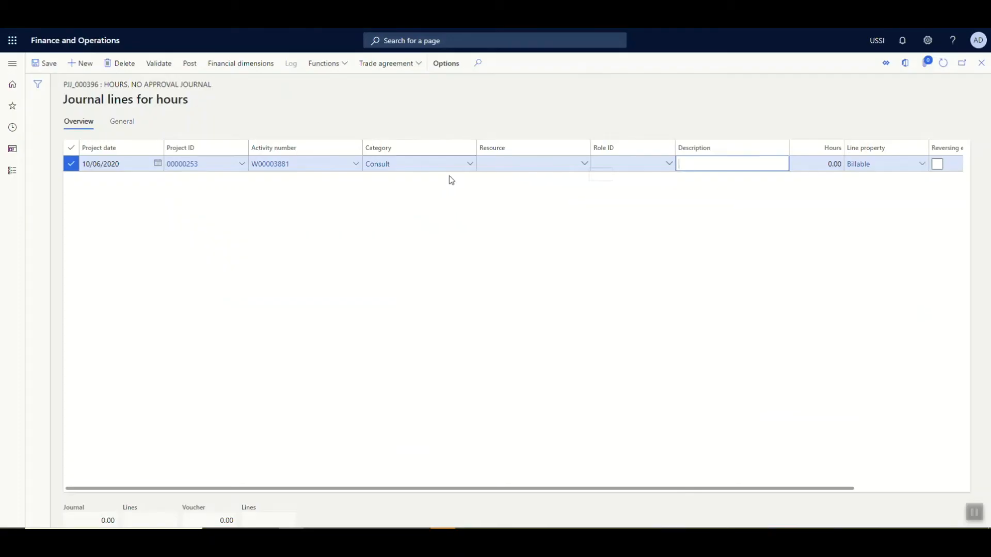
pyautogui.click(579, 164)
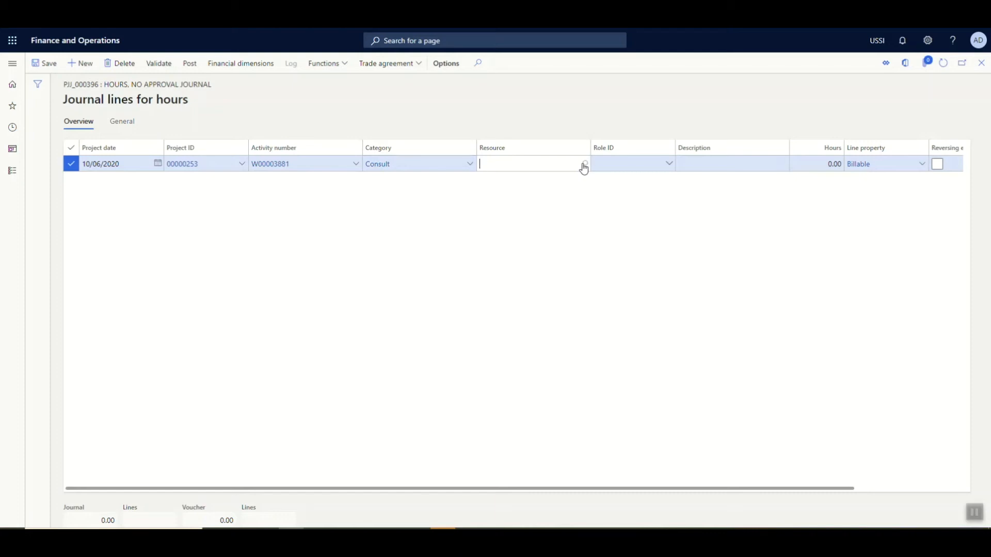
pyautogui.click(584, 164)
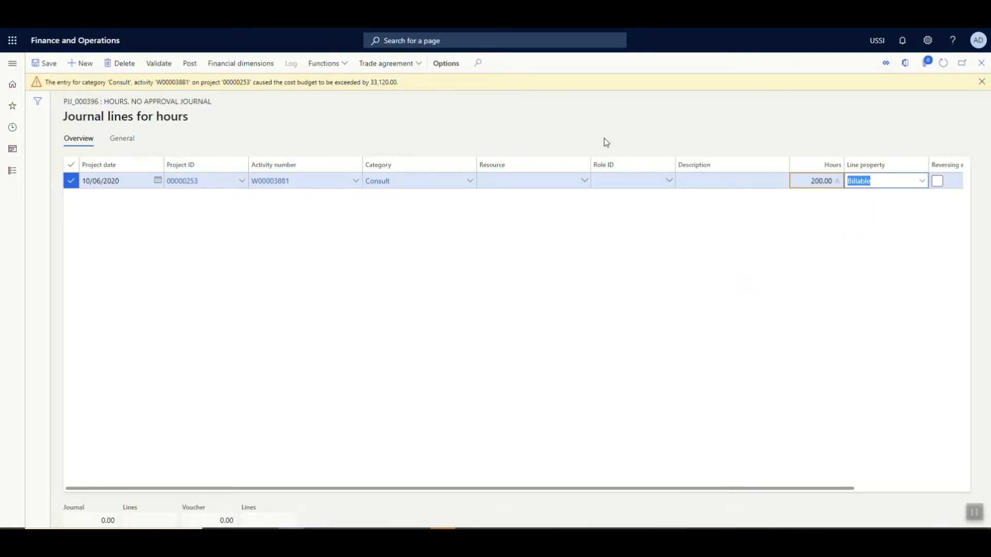
# Dismiss the cost budget warning and set the journal line's hours to 10
pyautogui.click(981, 81)
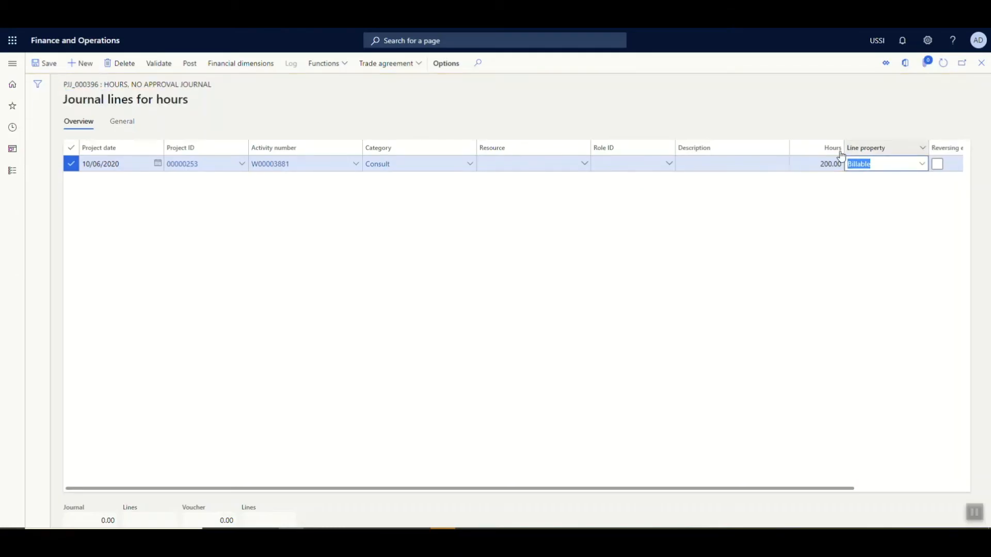
pyautogui.hotkey('shift', 'Tab')
pyautogui.write('10')
pyautogui.press('Tab')
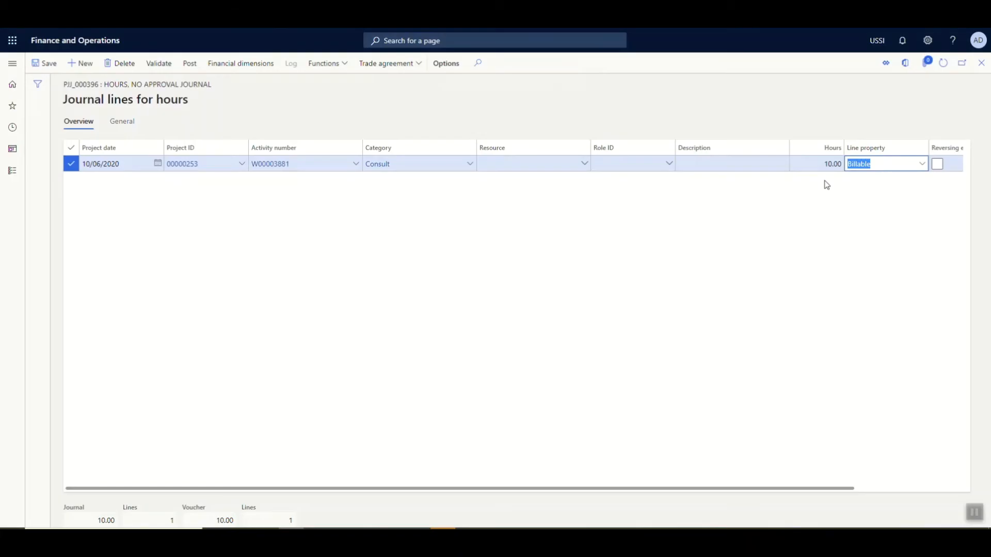
# Validate the hour journal and post it with the transfer of posting errors set to No
pyautogui.click(166, 65)
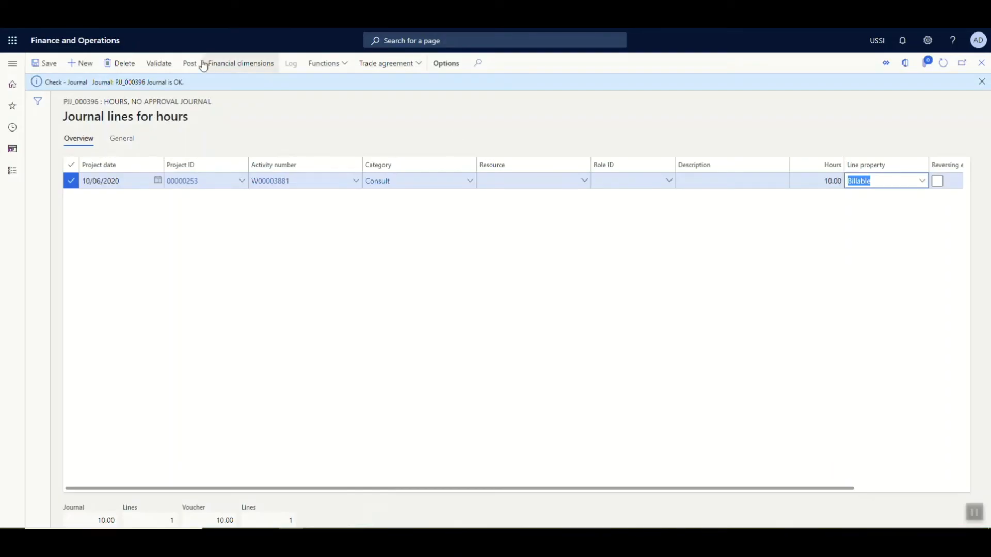
pyautogui.click(199, 66)
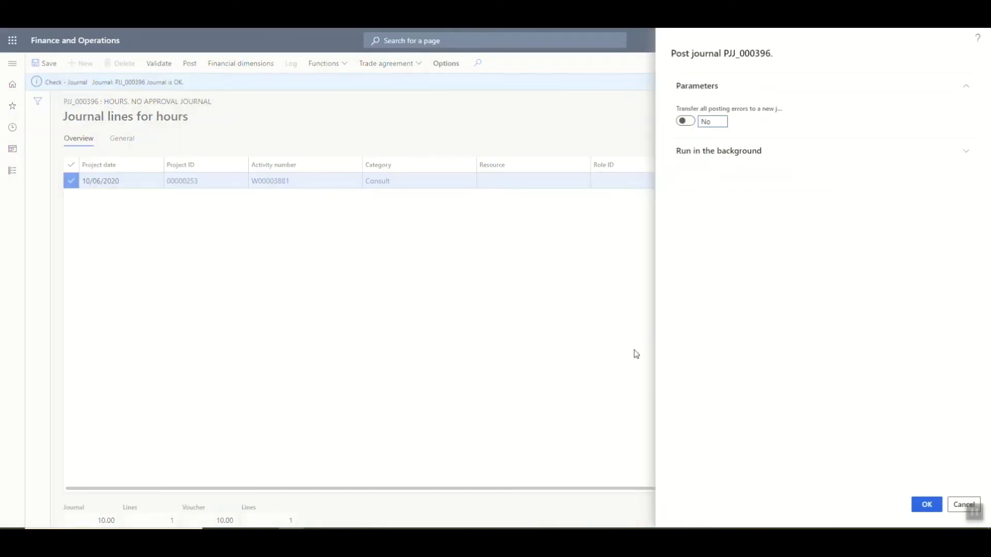
pyautogui.click(915, 509)
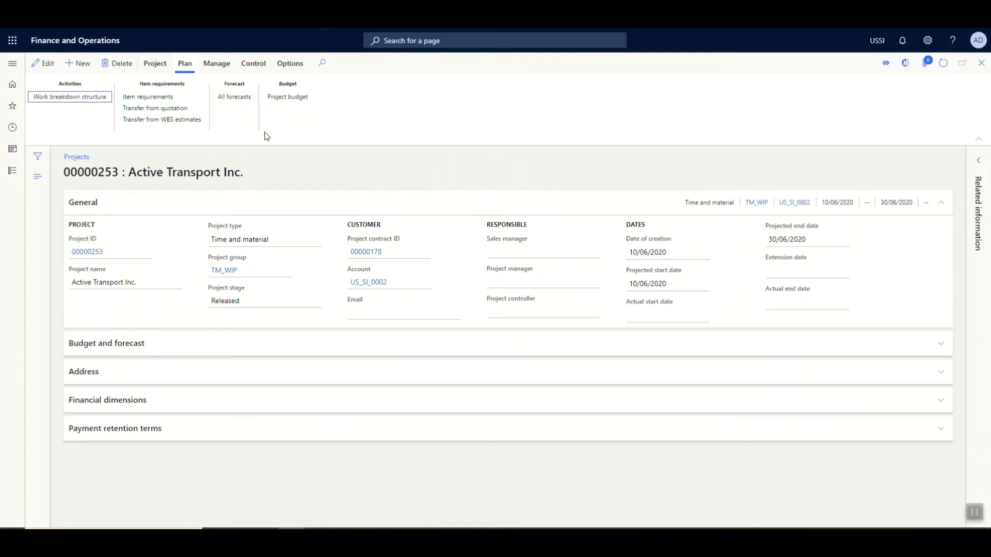
# Open the item requirements of the Active Transport Inc. project and start a new line
pyautogui.click(173, 98)
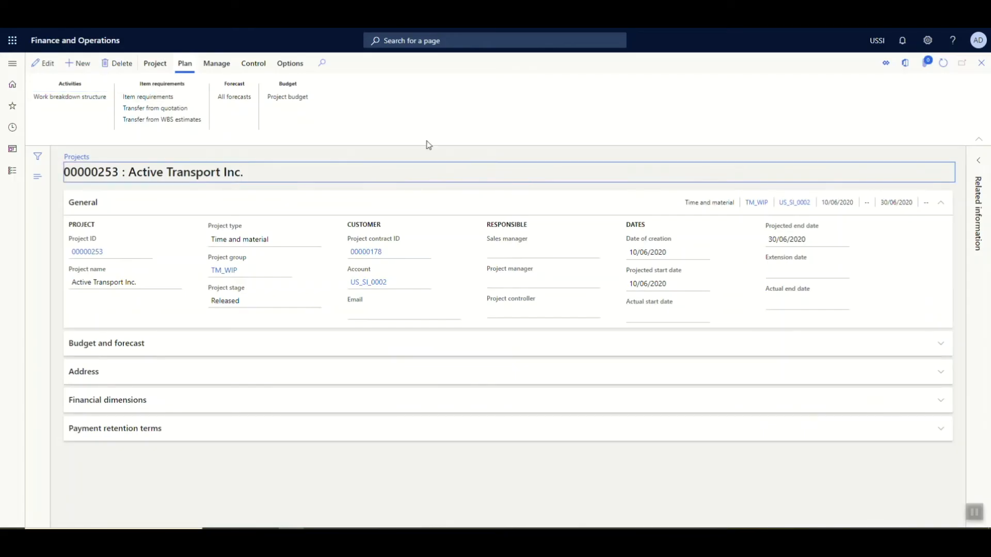
pyautogui.click(161, 99)
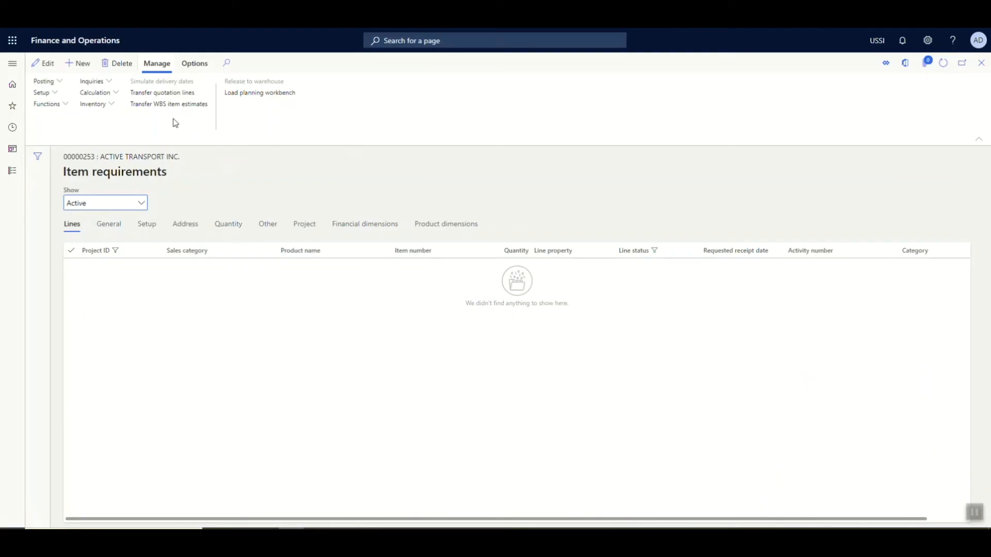
pyautogui.click(86, 64)
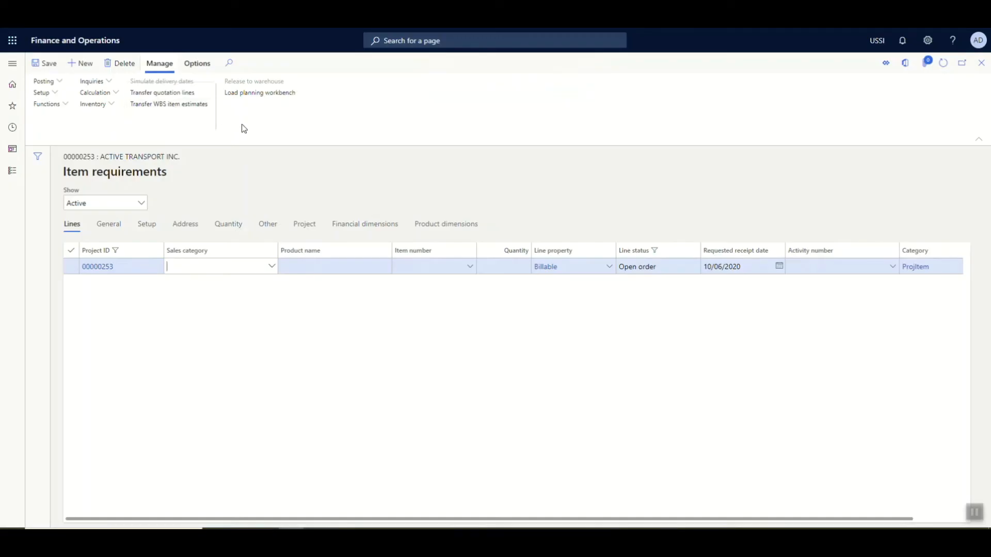
# Transfer the confirmed quotation line for item S0011 to the project's item requirements
pyautogui.click(194, 95)
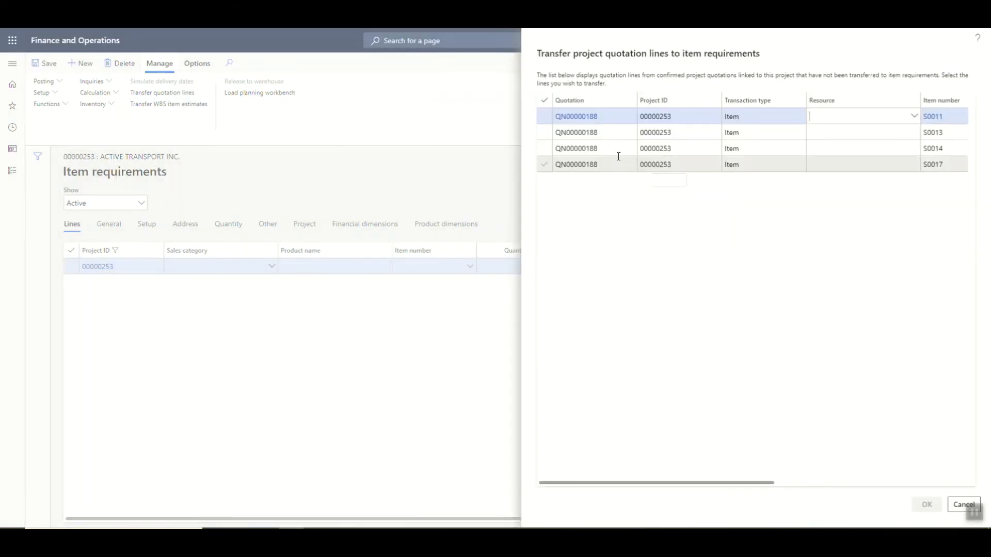
pyautogui.hscroll(5, 604, 150)
pyautogui.hscroll(-5, 604, 150)
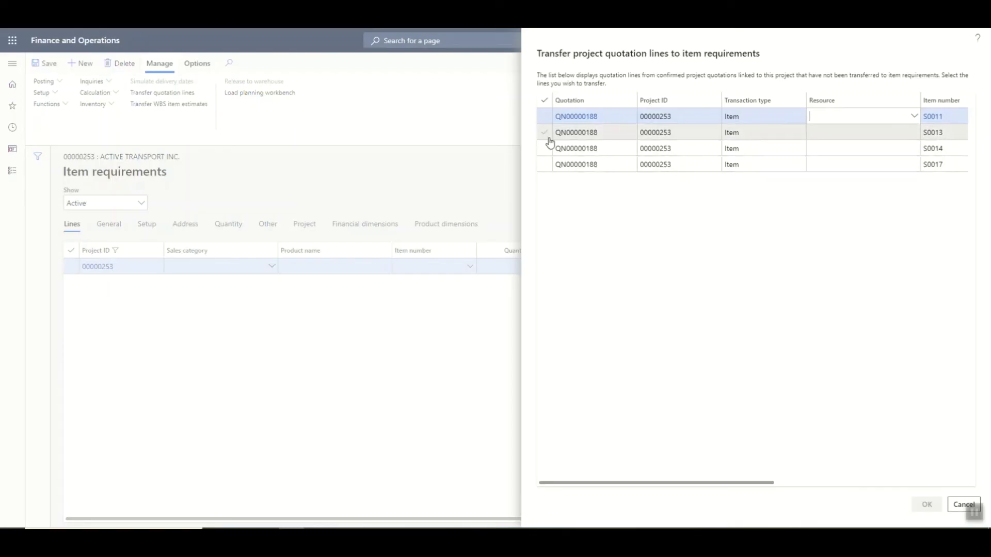
pyautogui.click(544, 121)
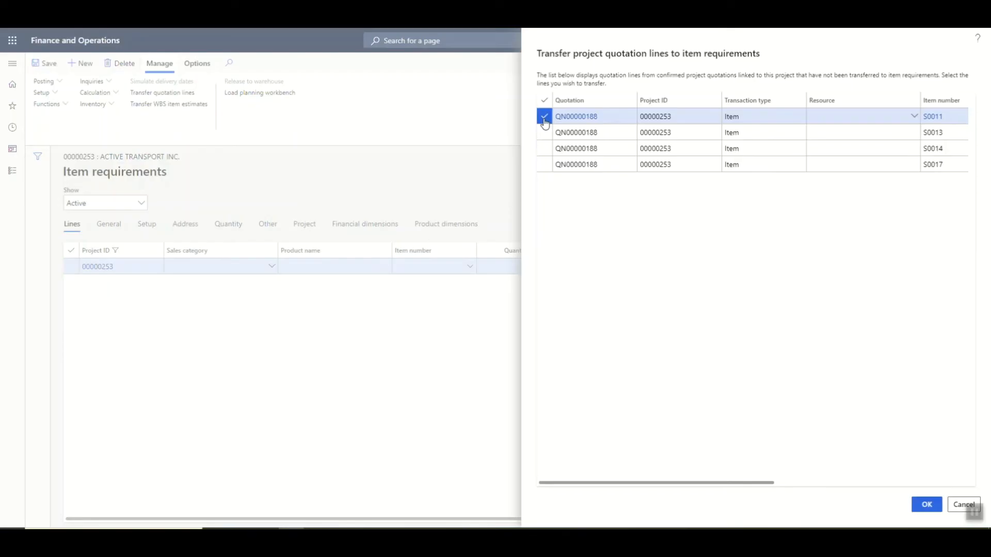
pyautogui.hscroll(3, 603, 160)
pyautogui.hscroll(3, 678, 162)
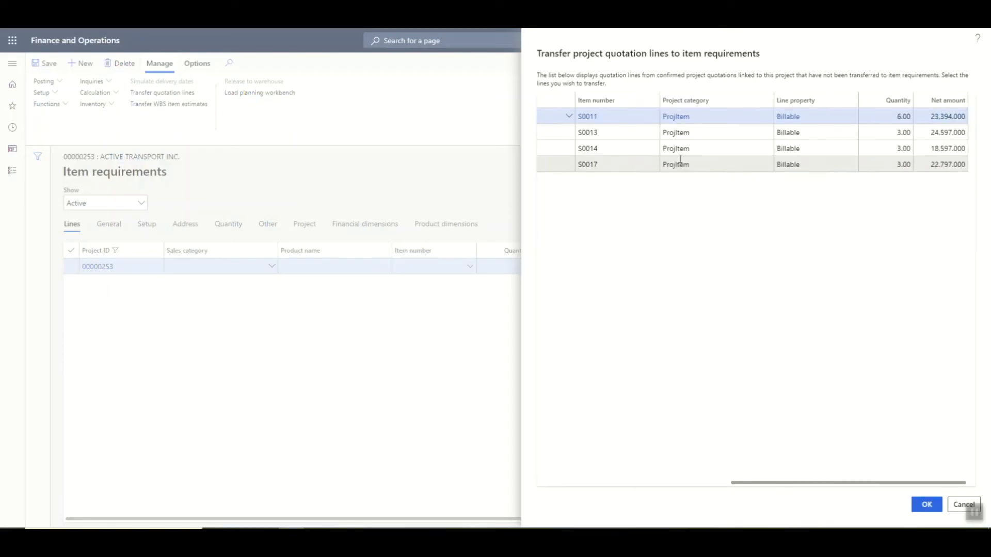
pyautogui.moveTo(689, 164)
pyautogui.hscroll(-6, 561, 140)
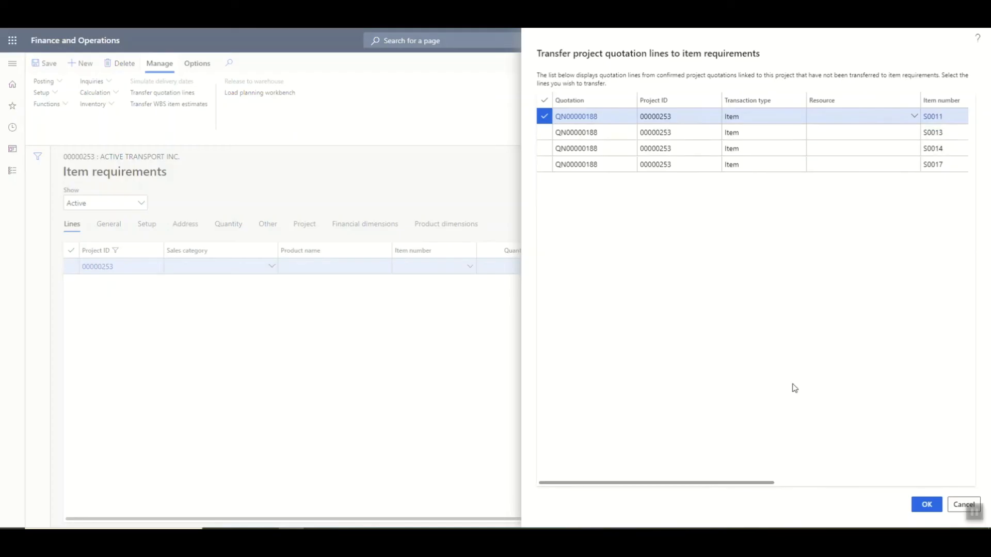
pyautogui.click(926, 506)
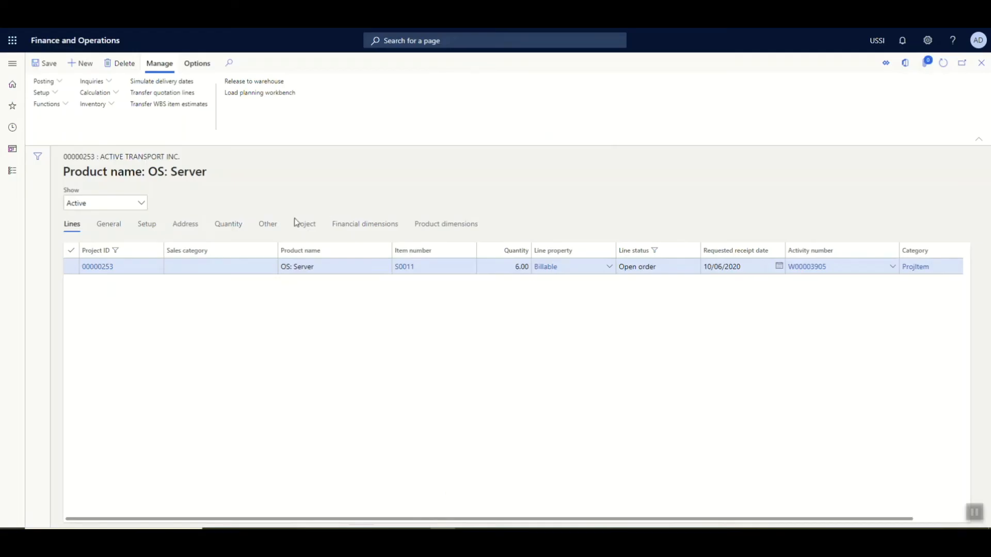
# Check the on-hand inventory of the OS: Server item and return to the item requirements
pyautogui.click(113, 106)
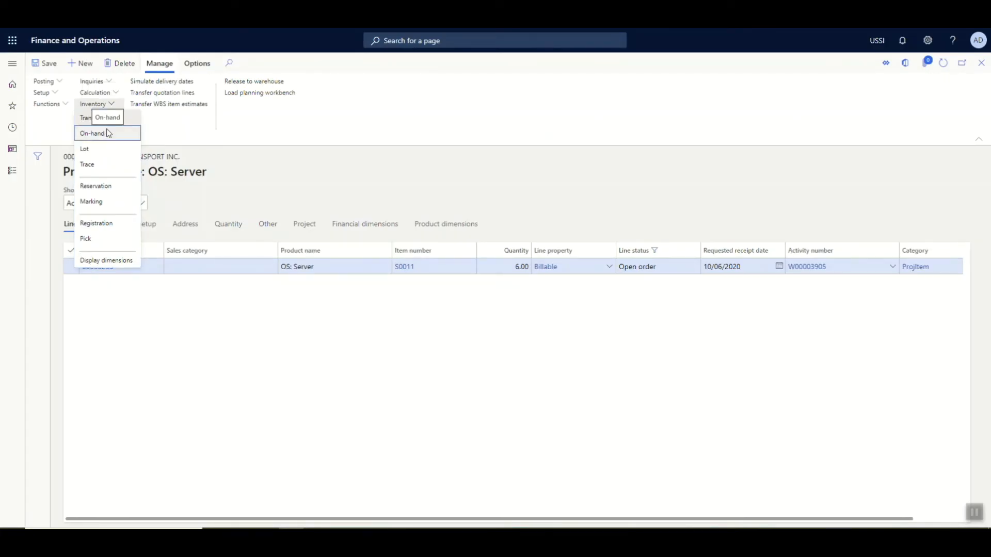
pyautogui.click(108, 133)
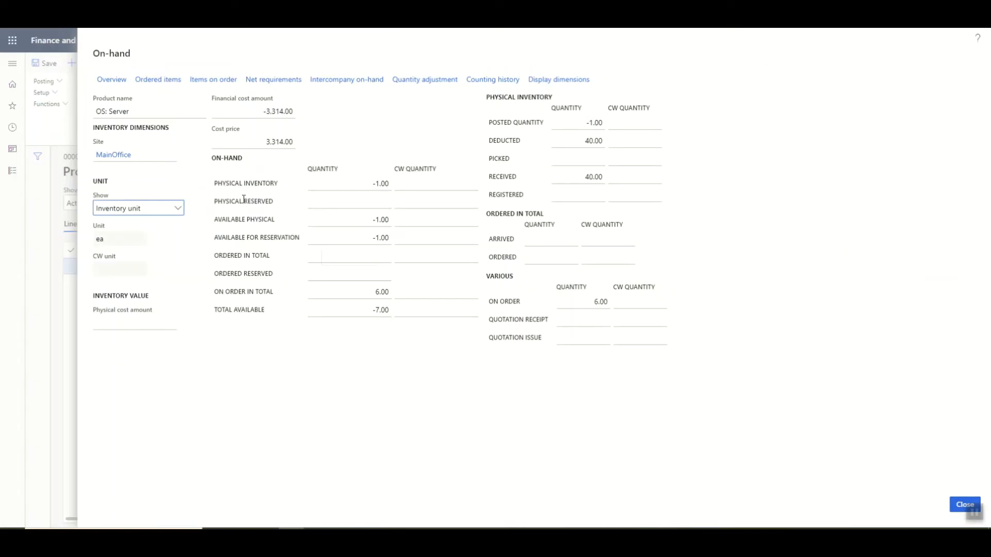
pyautogui.press('Escape')
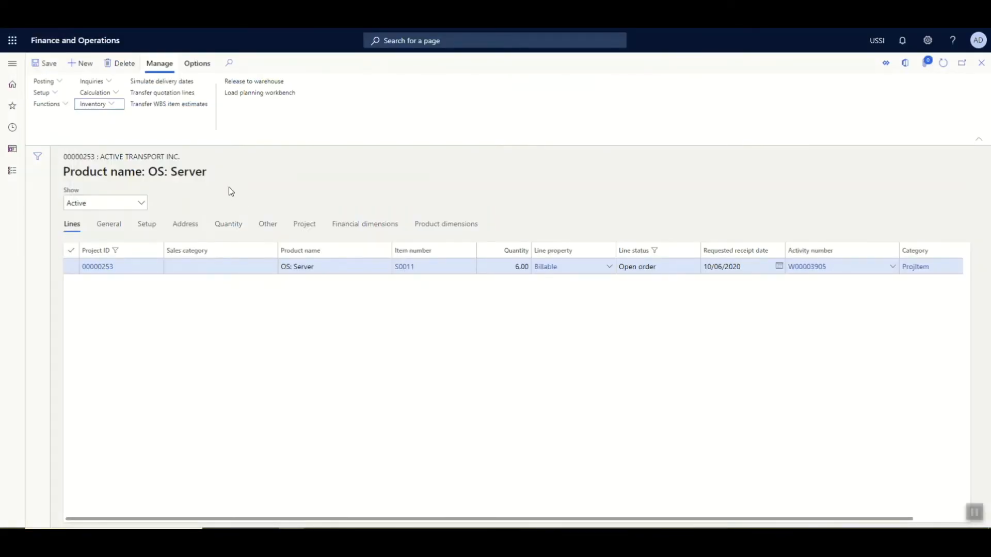
# Create a purchase order from the OS: Server requirement with Capable Sales and Service as vendor, including the S0011 line
pyautogui.click(71, 266)
pyautogui.click(66, 105)
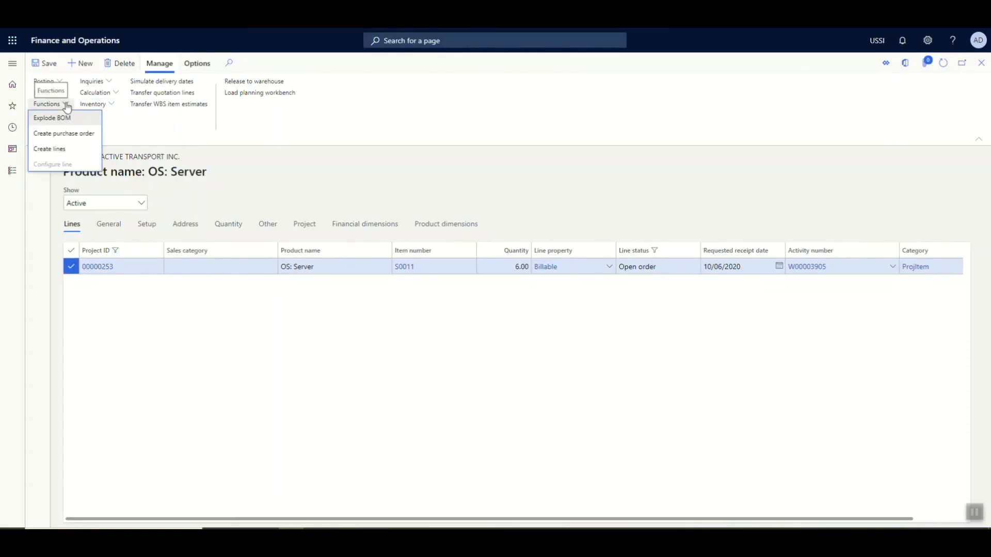
pyautogui.click(58, 134)
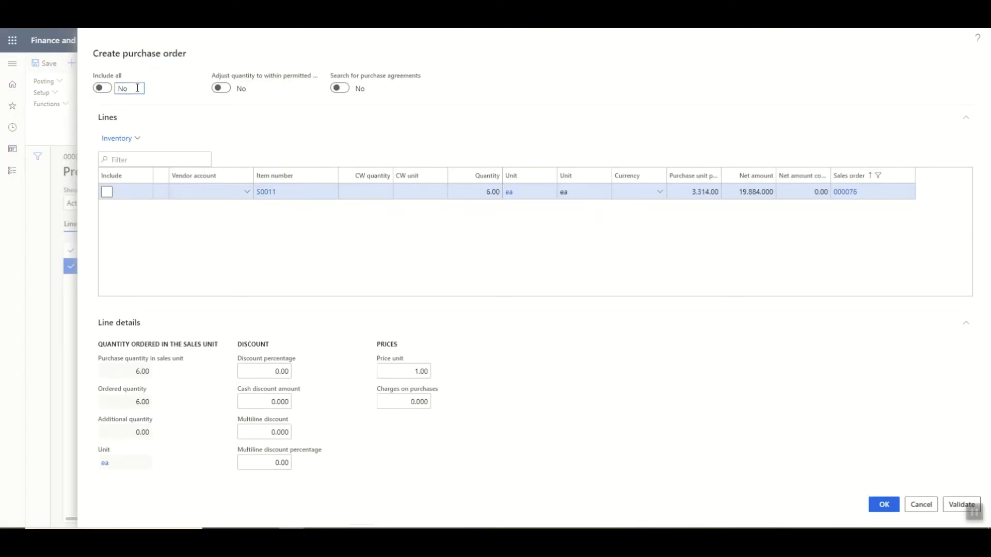
pyautogui.click(209, 192)
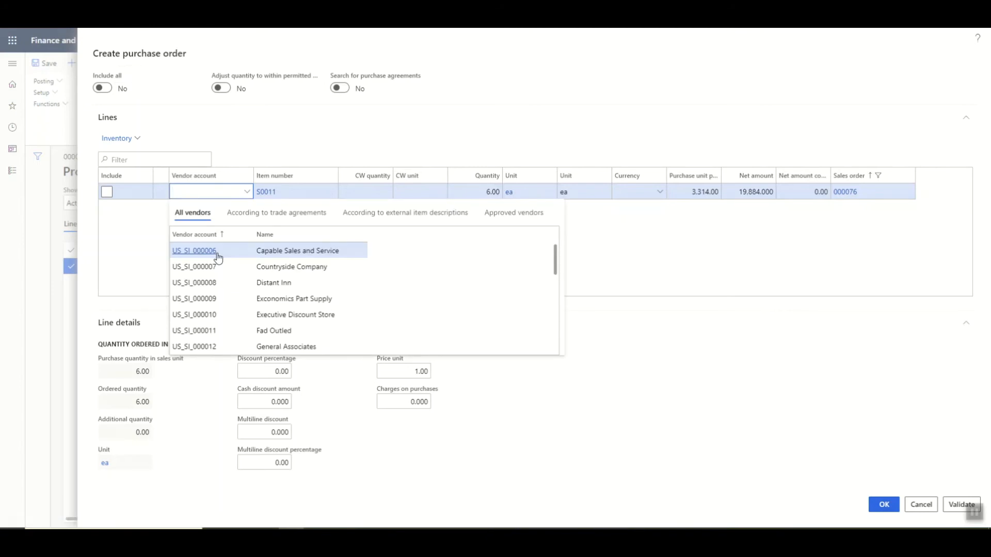
pyautogui.click(263, 256)
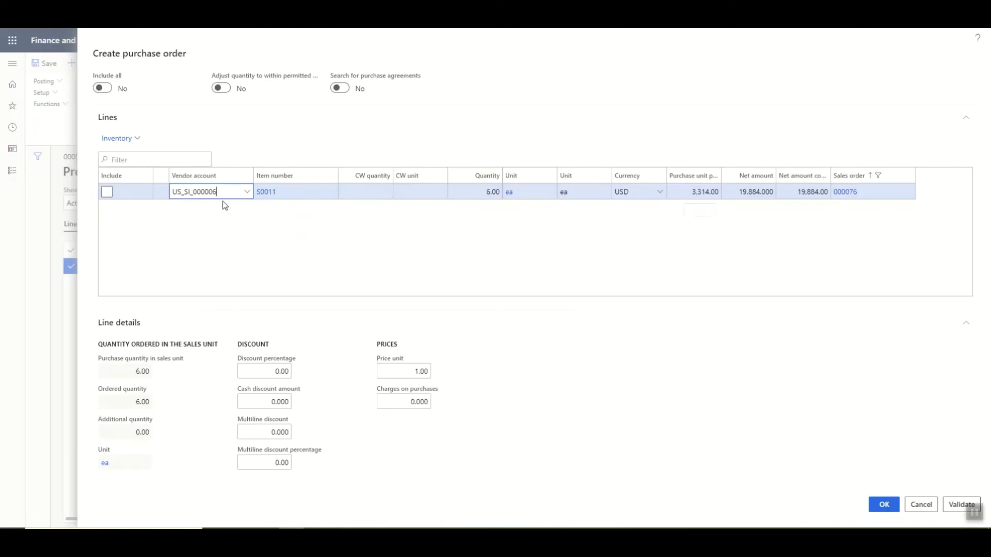
pyautogui.click(108, 193)
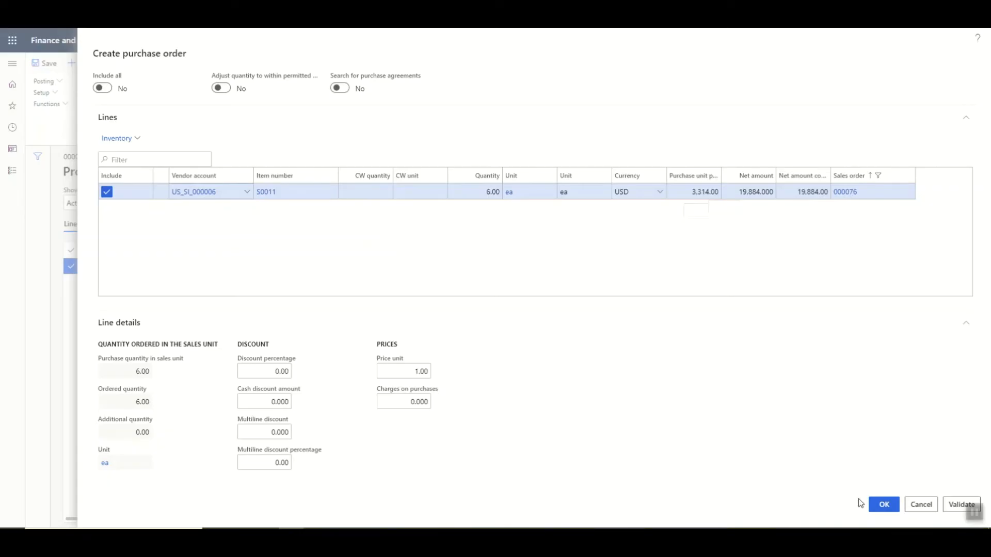
pyautogui.click(883, 505)
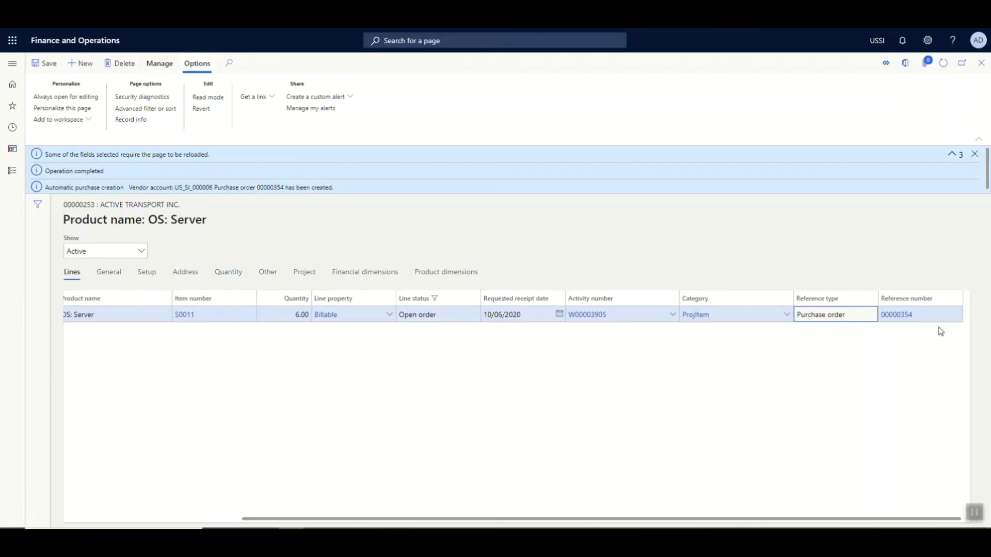
# Set the OS: Server line's quantity to 6 in the linked purchase order and confirm the order
pyautogui.click(907, 320)
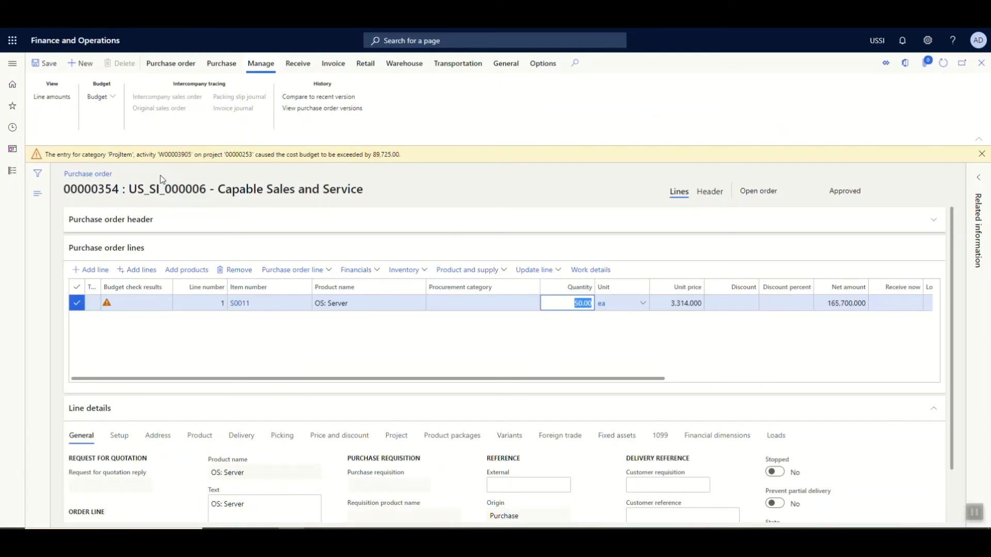
pyautogui.write('6')
pyautogui.press('Tab')
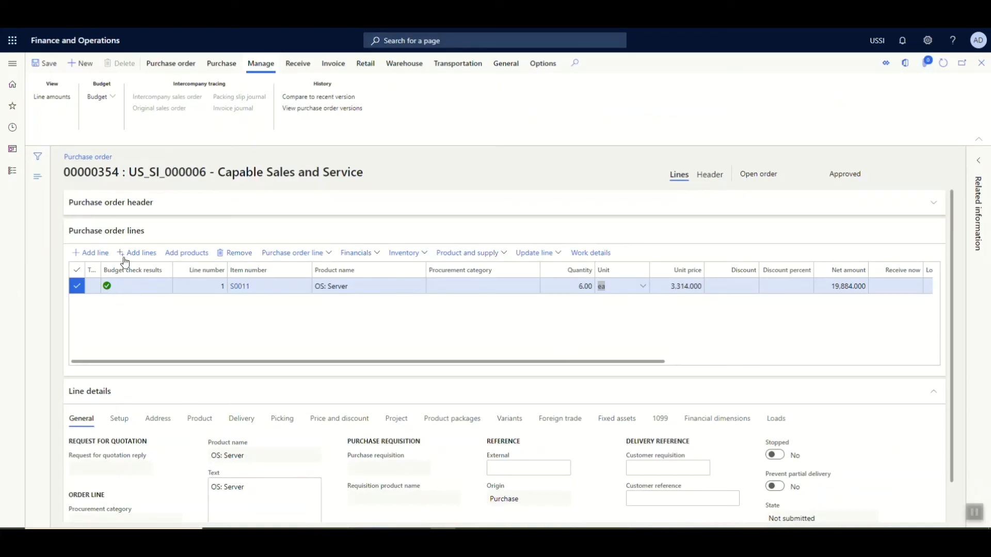
pyautogui.click(215, 68)
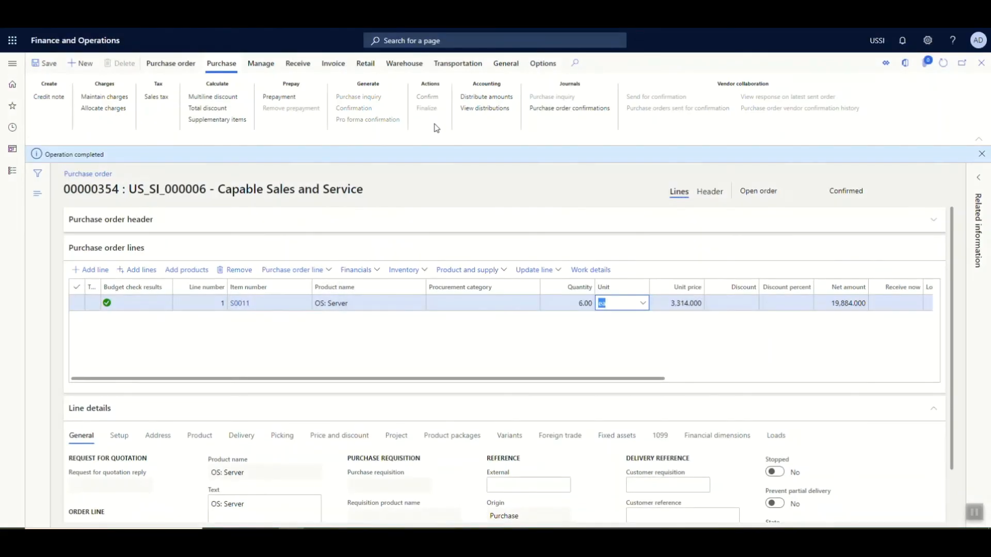
# Post the purchase order's product receipt as dO678 for the ordered quantity and check the order status
pyautogui.click(304, 69)
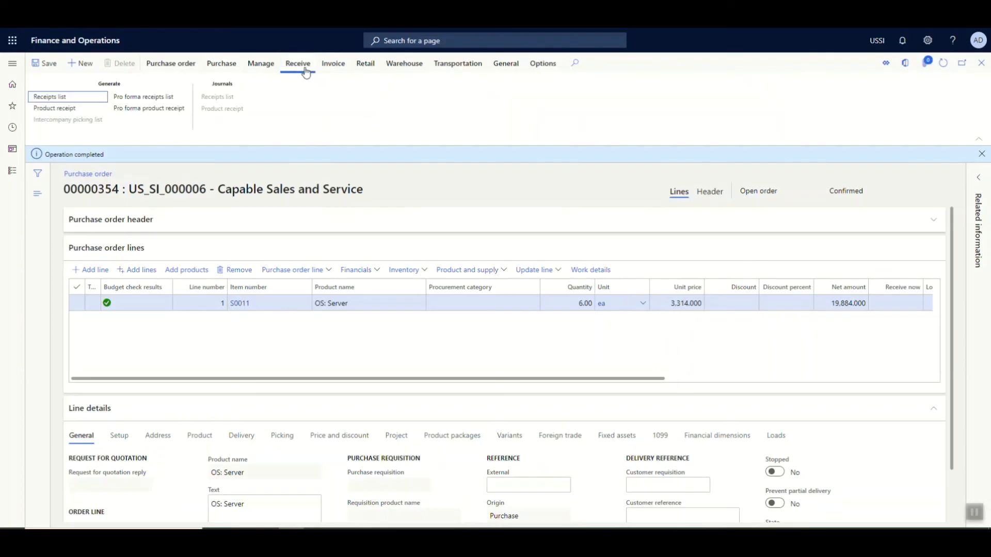
pyautogui.click(86, 113)
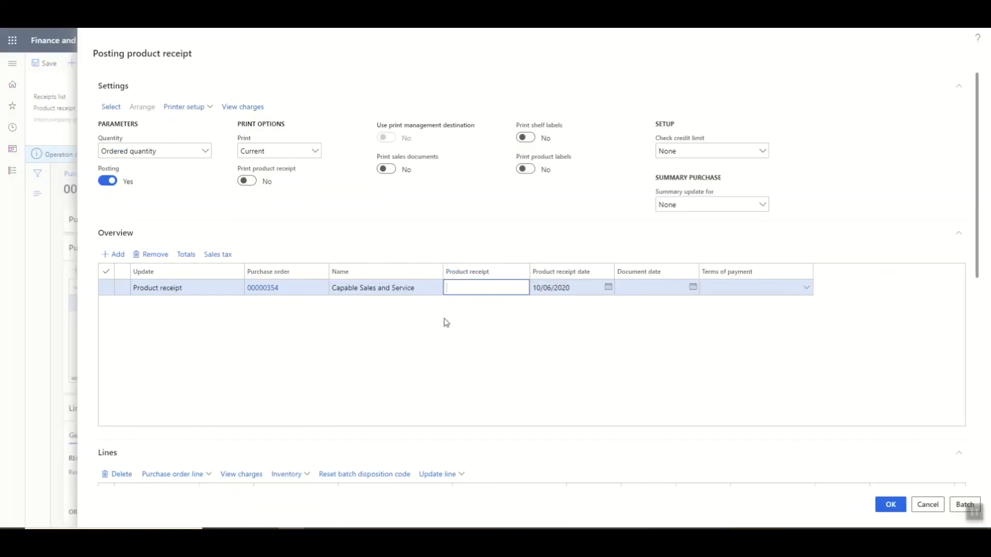
pyautogui.write('dO678')
pyautogui.click(882, 511)
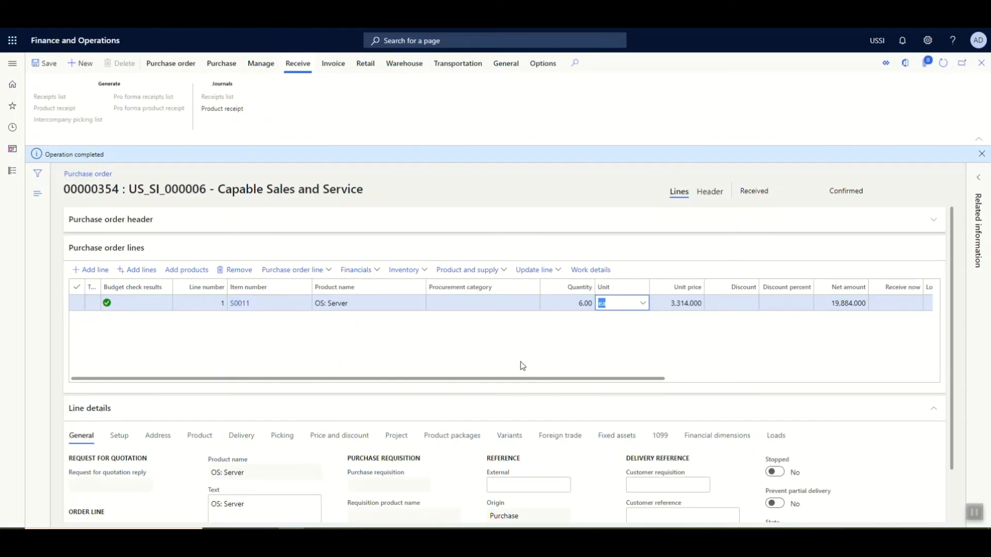
pyautogui.doubleClick(758, 191)
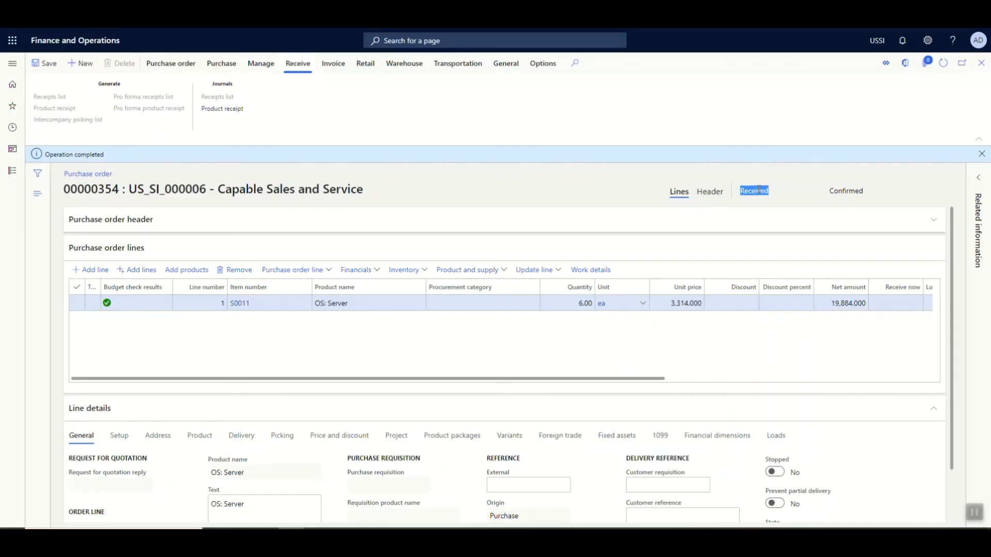
# Return to the project's item requirements and post the packing slip for the OS: Server line with quantity All, without printing
pyautogui.press('Escape')
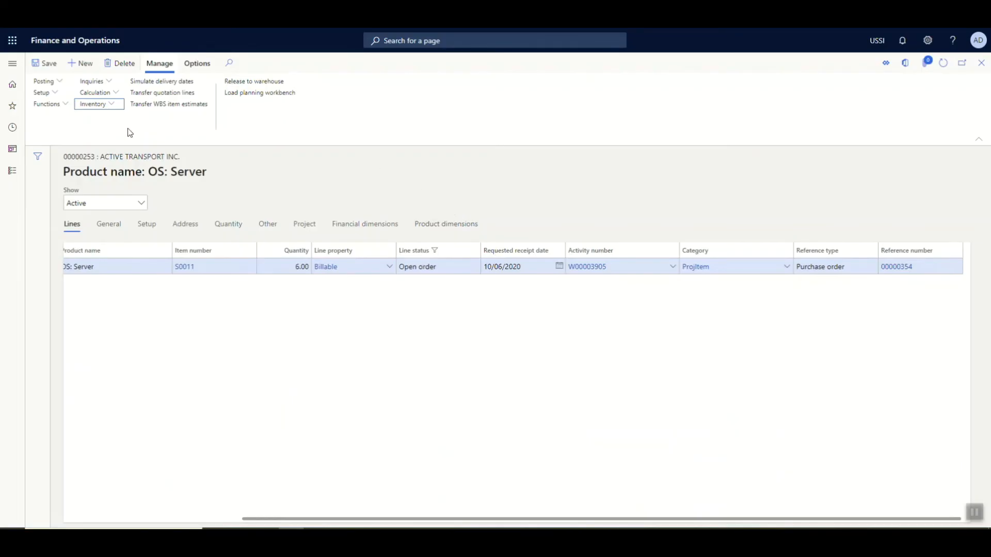
pyautogui.click(54, 81)
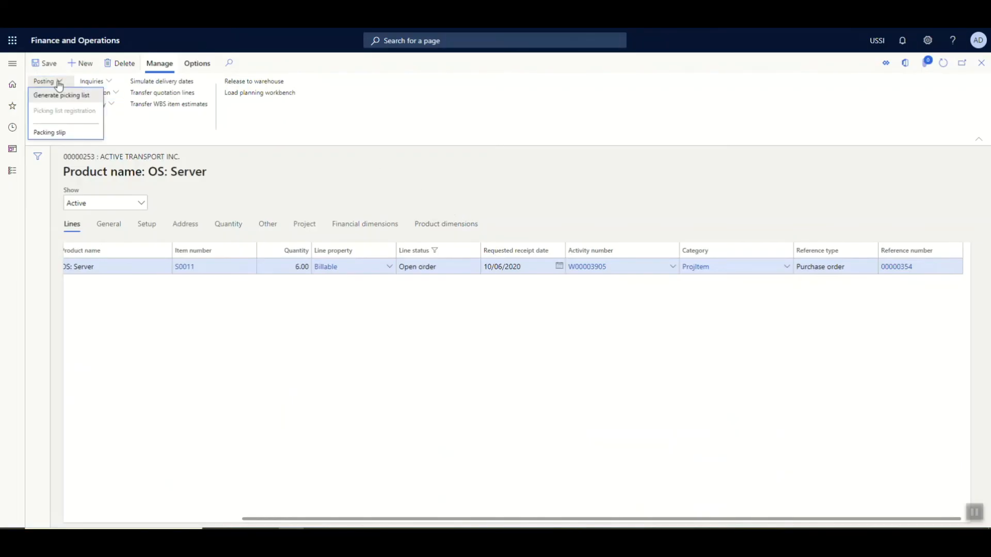
pyautogui.click(50, 135)
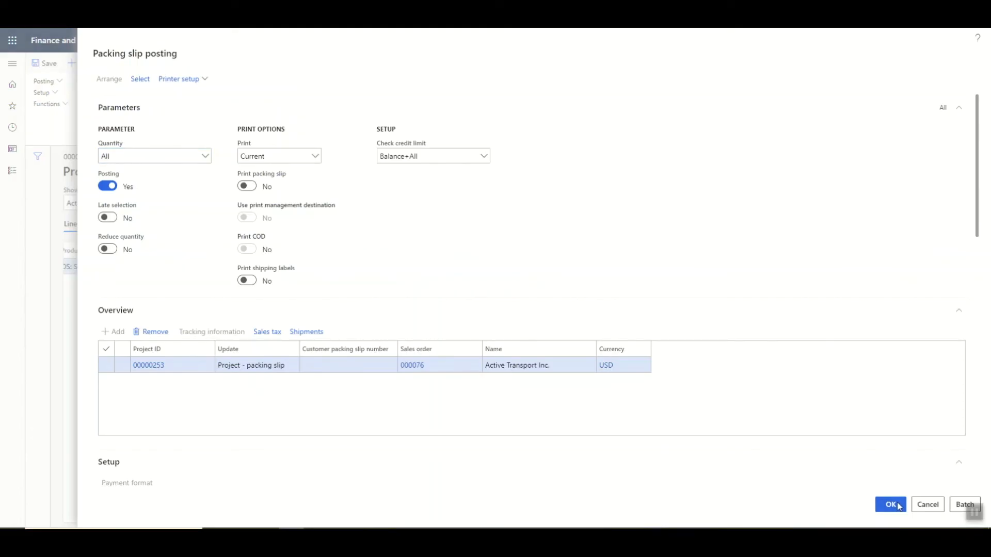
pyautogui.click(898, 506)
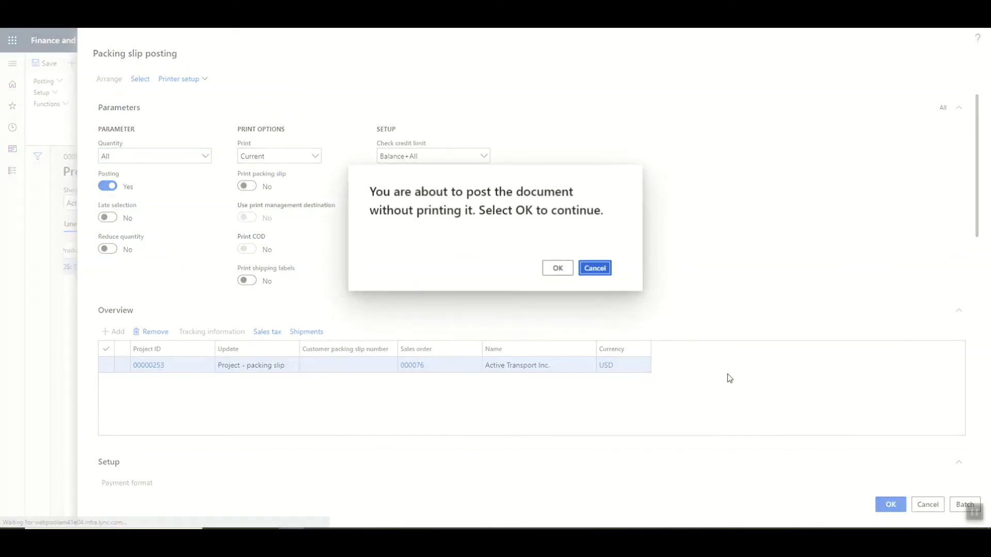
pyautogui.click(557, 269)
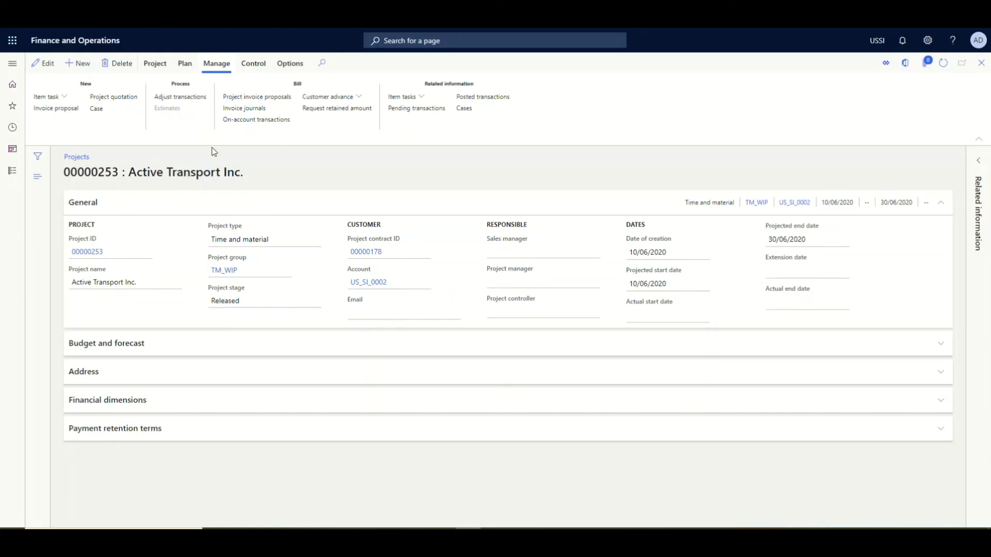
# Create an invoice proposal for the Active Transport Inc. project and review its hour and item transactions
pyautogui.click(73, 110)
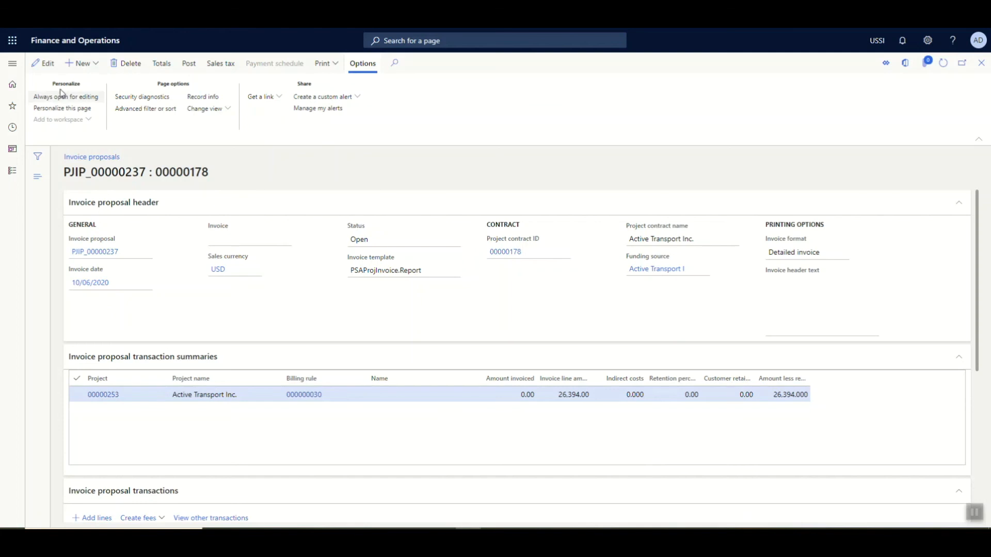
pyautogui.click(49, 67)
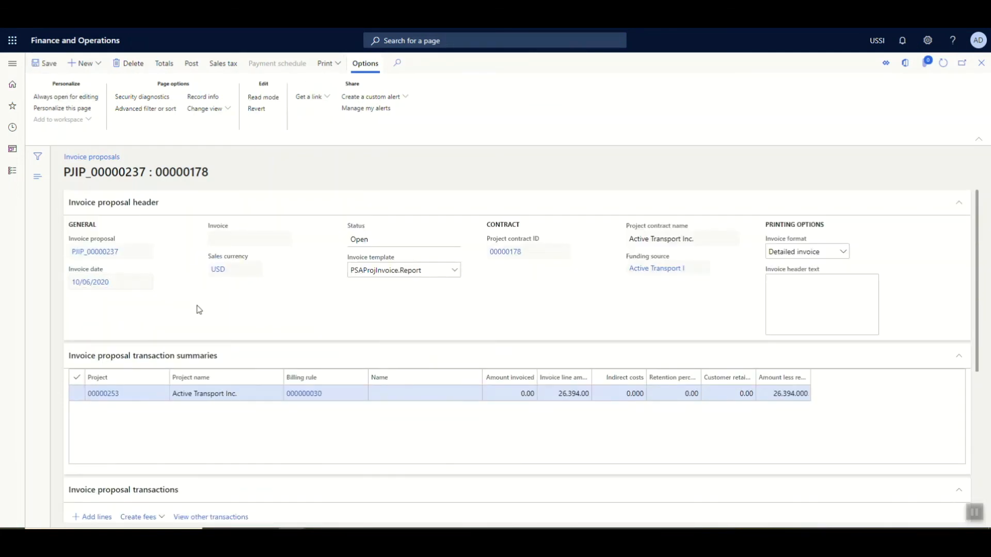
pyautogui.scroll(-5, 199, 310)
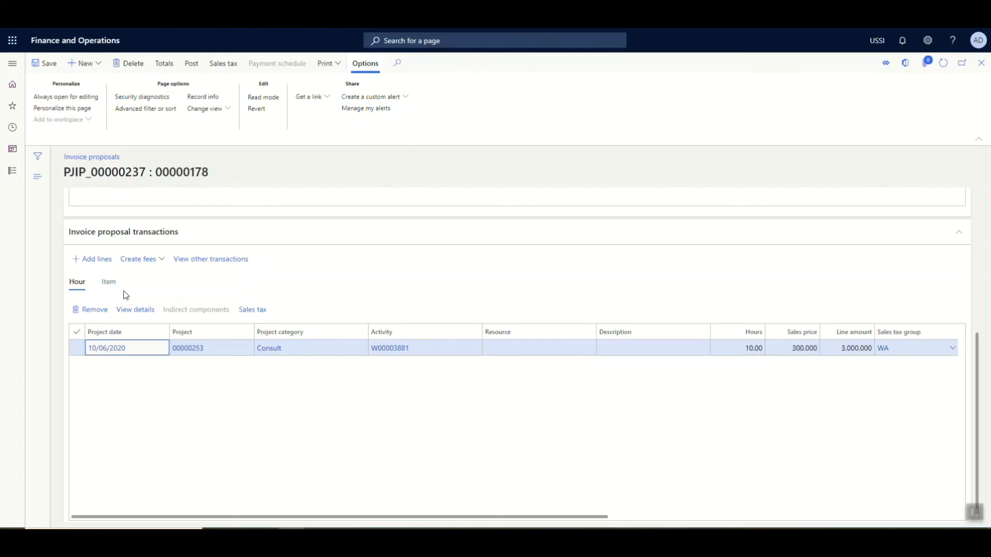
pyautogui.click(110, 283)
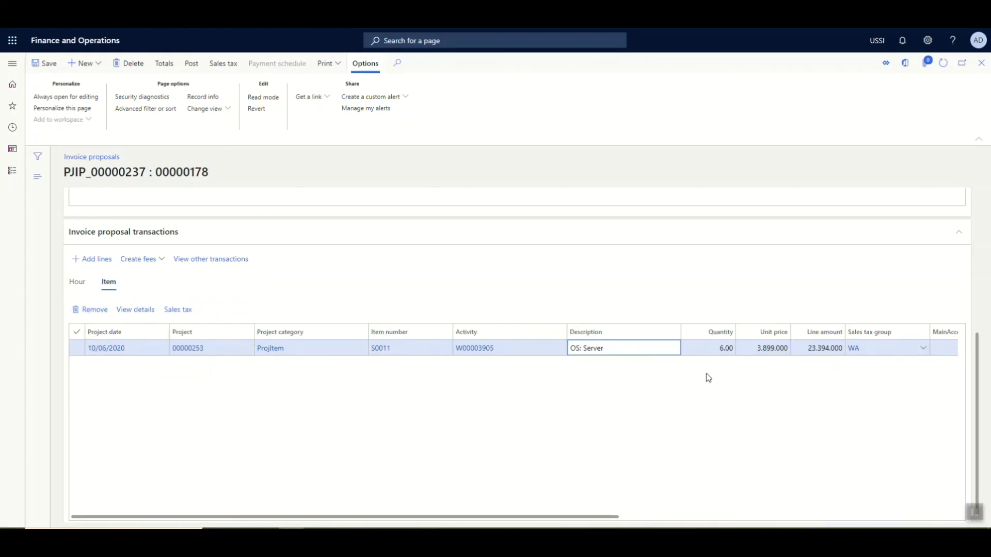
# Post the invoice proposal without printing and review the resulting customer invoice
pyautogui.click(192, 68)
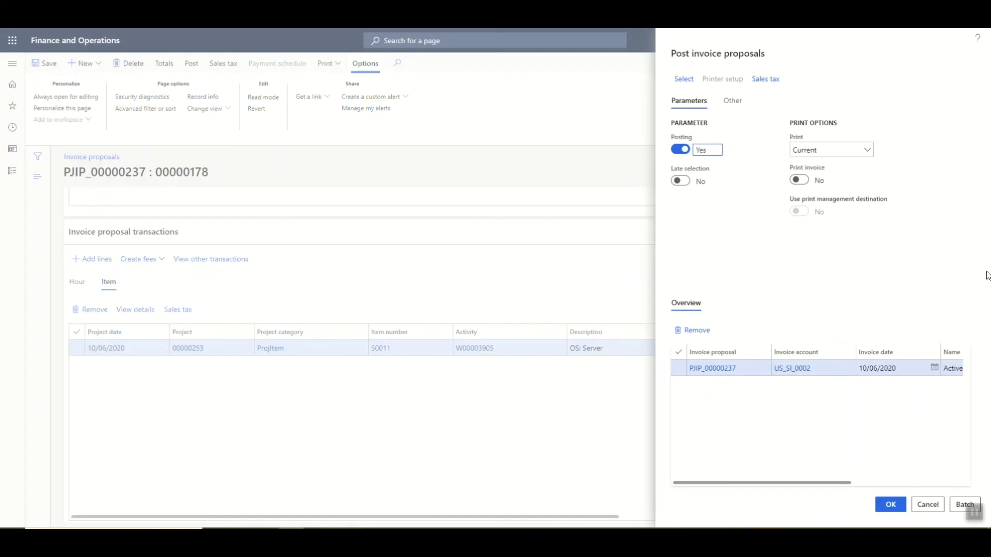
pyautogui.click(927, 368)
pyautogui.click(935, 367)
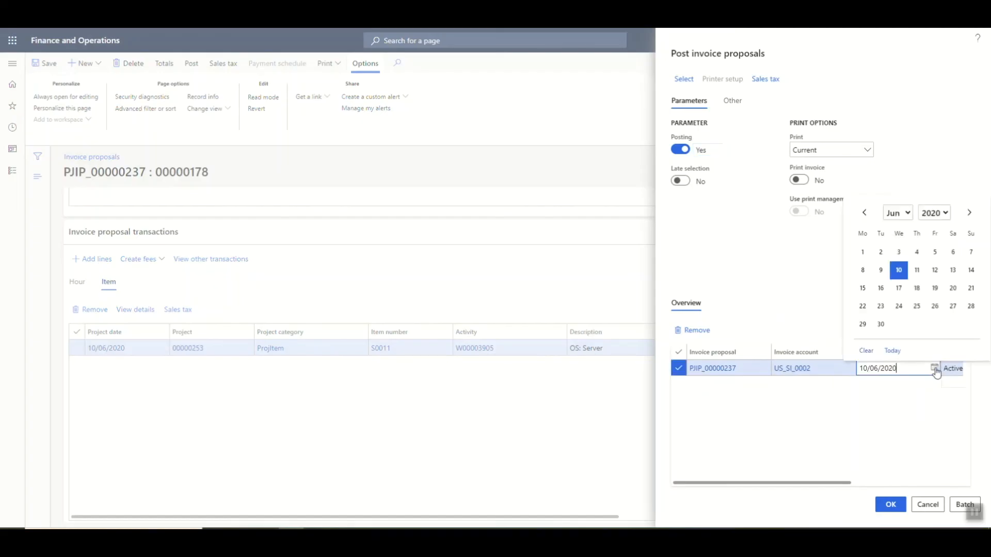
pyautogui.click(872, 403)
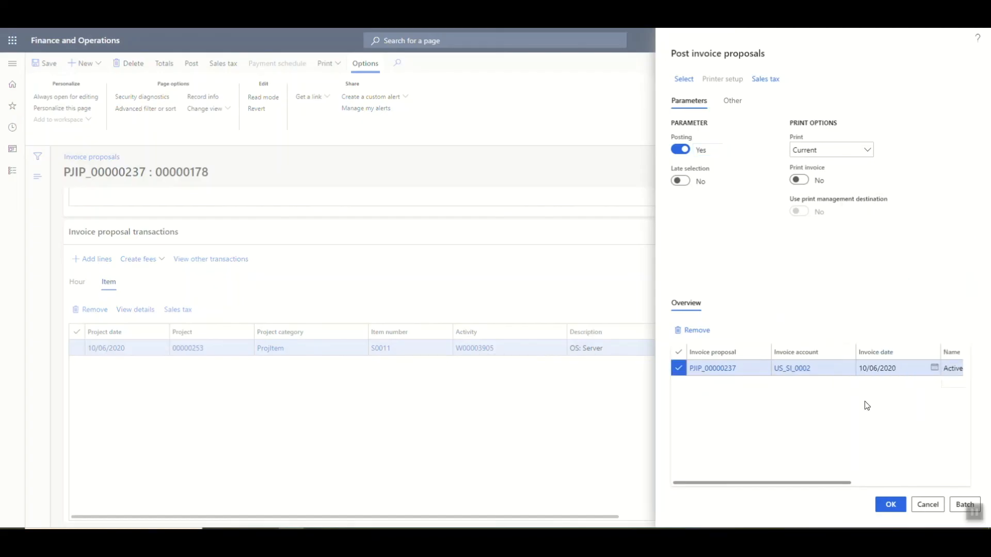
pyautogui.click(884, 509)
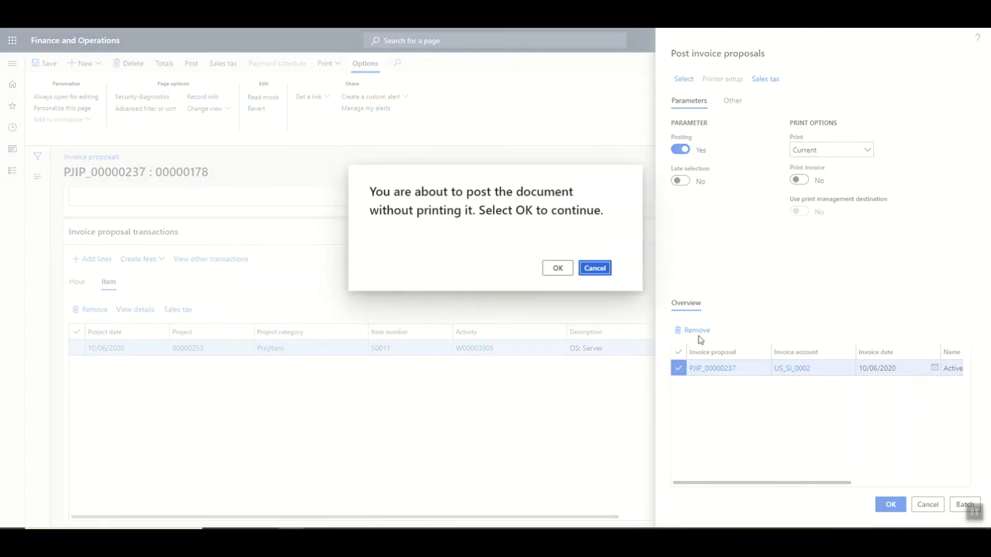
pyautogui.click(568, 269)
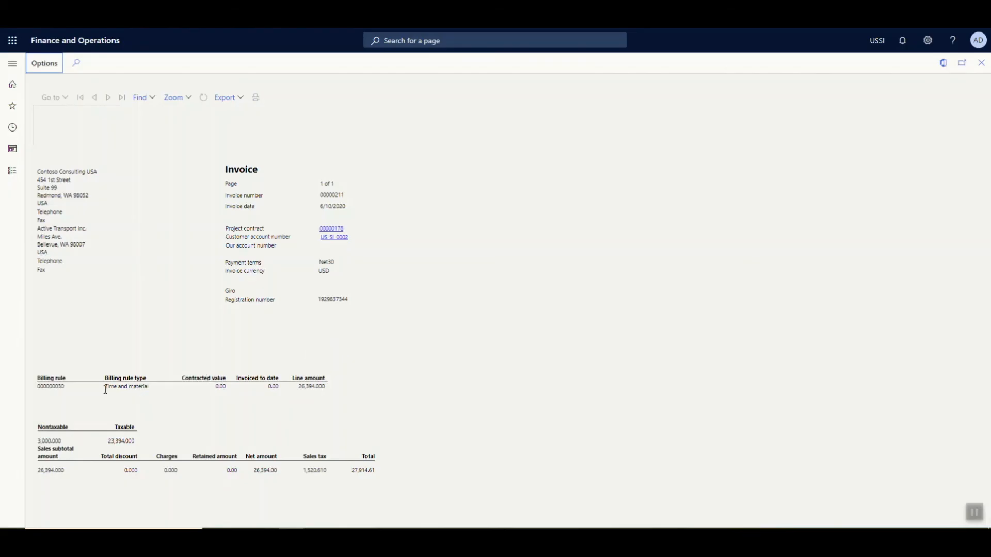
pyautogui.click(153, 386)
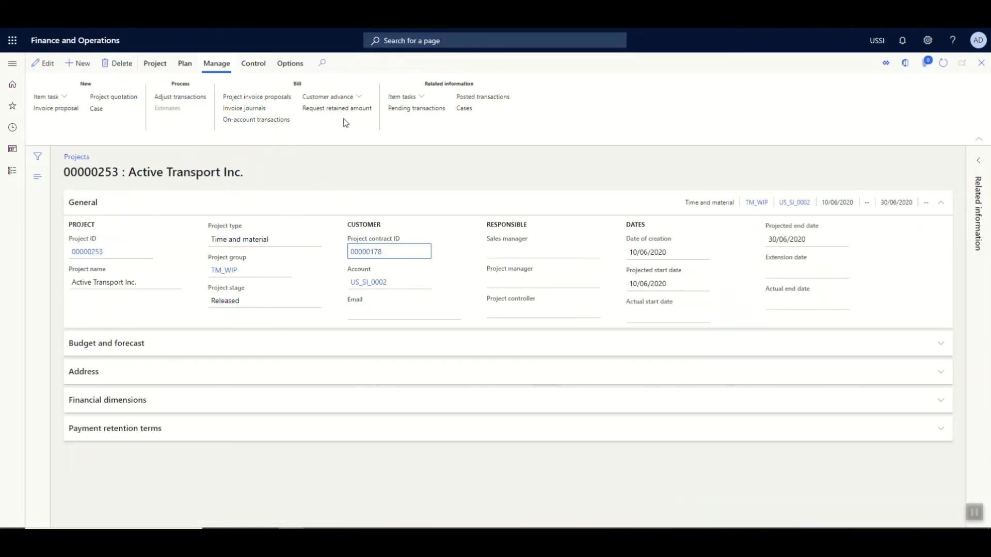
pyautogui.click(354, 97)
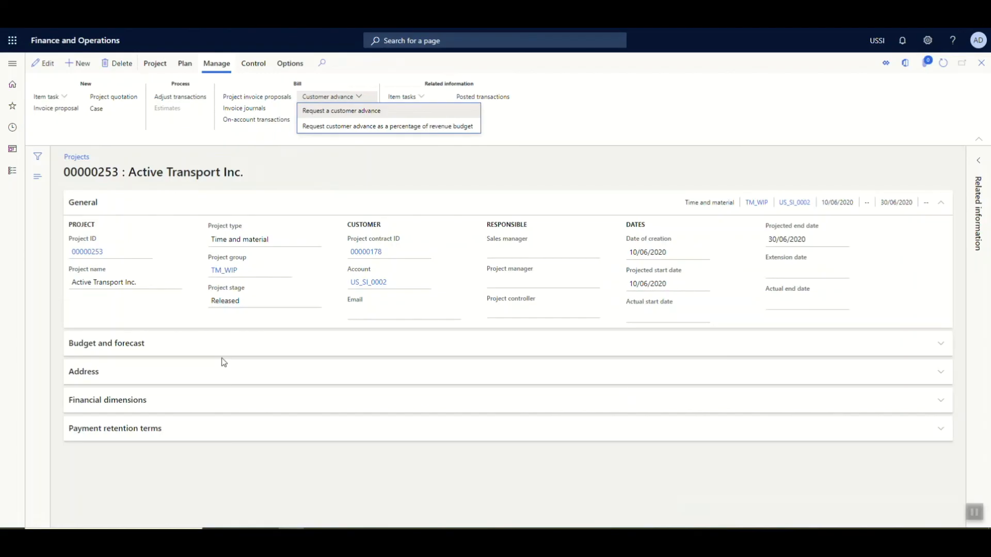
pyautogui.click(369, 181)
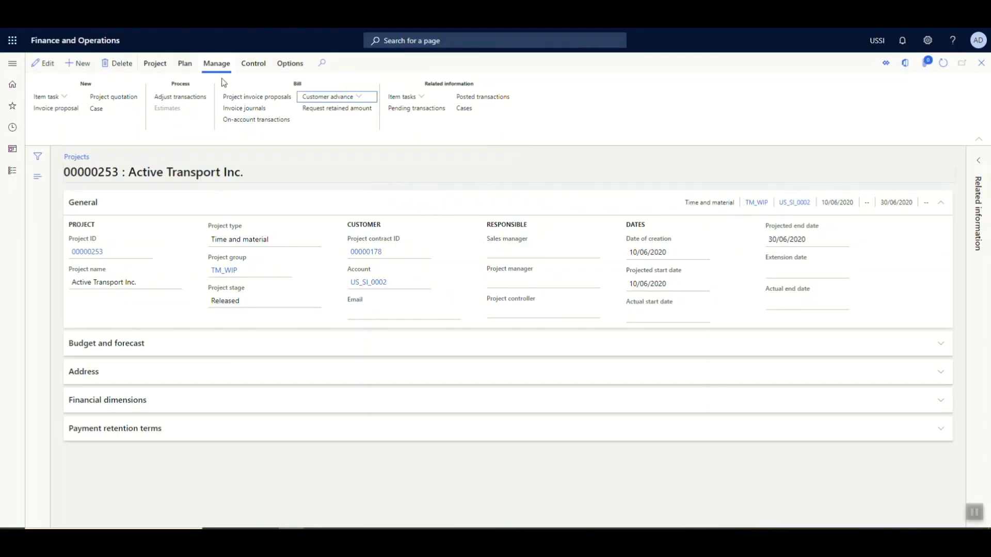
# Open the project statements for the Active Transport Inc. project, calculate them and examine the actual revenue, costs and gross margin
pyautogui.click(156, 64)
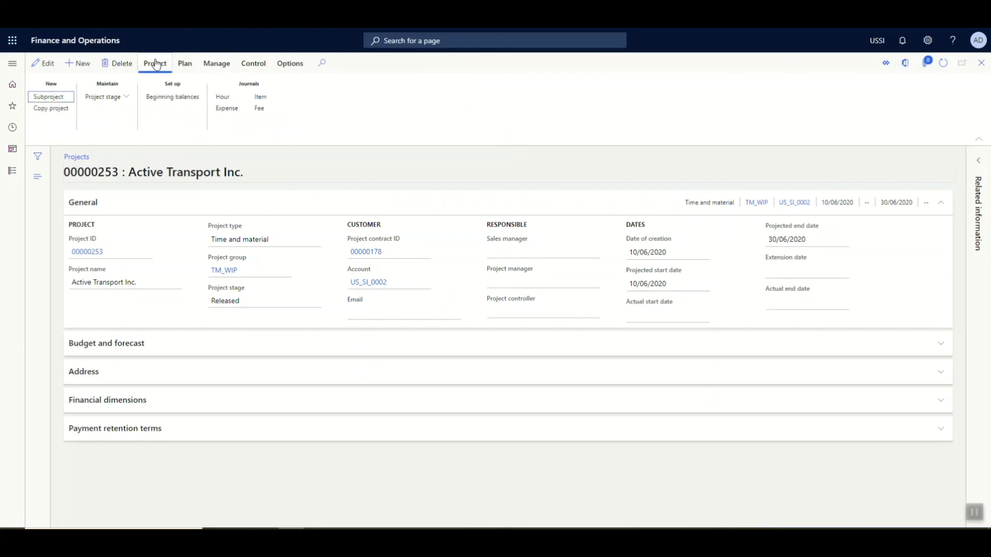
pyautogui.click(254, 63)
pyautogui.click(62, 97)
pyautogui.click(46, 63)
pyautogui.scroll(-2, 231, 201)
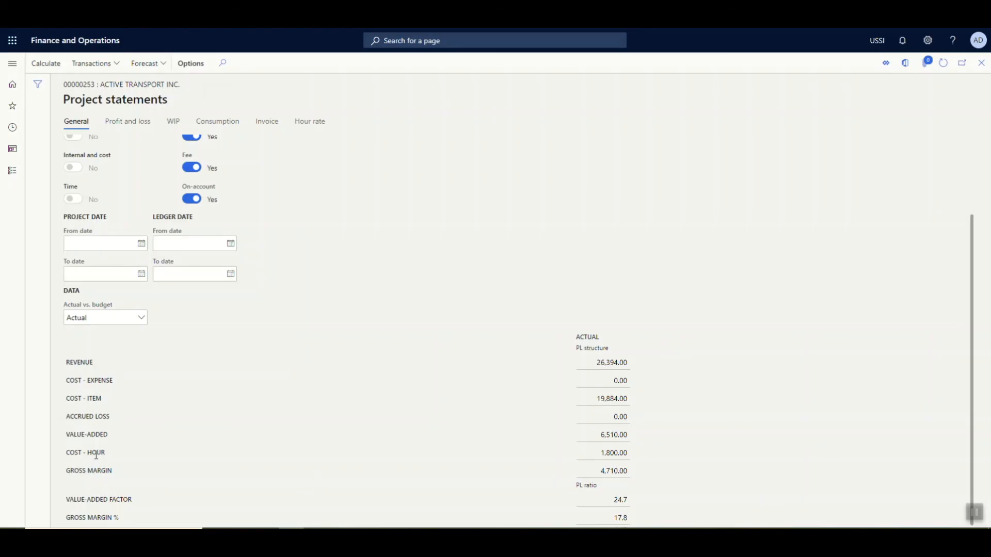
# Examine the invoiced amounts in the project statements, then return to the general profit and loss figures
pyautogui.click(268, 123)
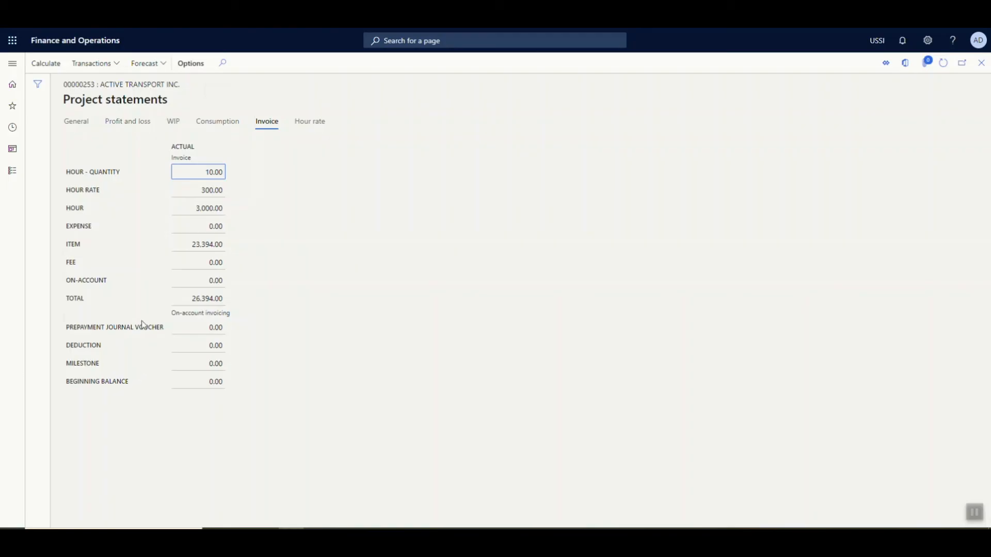
pyautogui.click(82, 127)
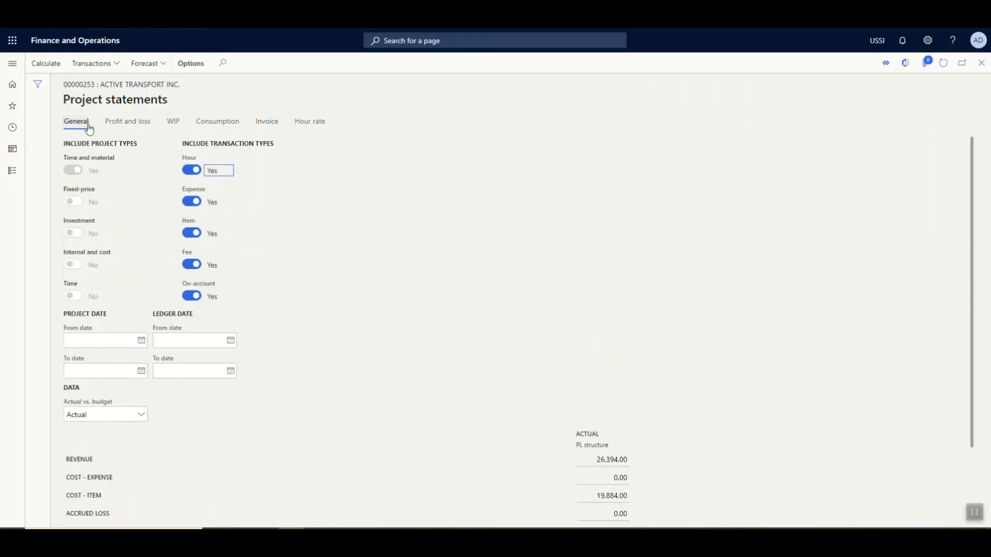
pyautogui.scroll(-2, 239, 226)
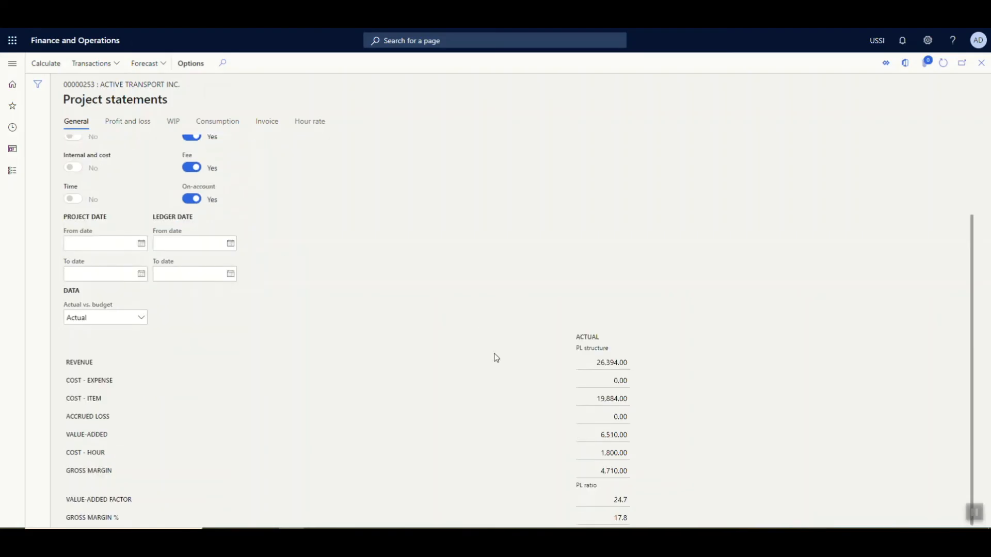